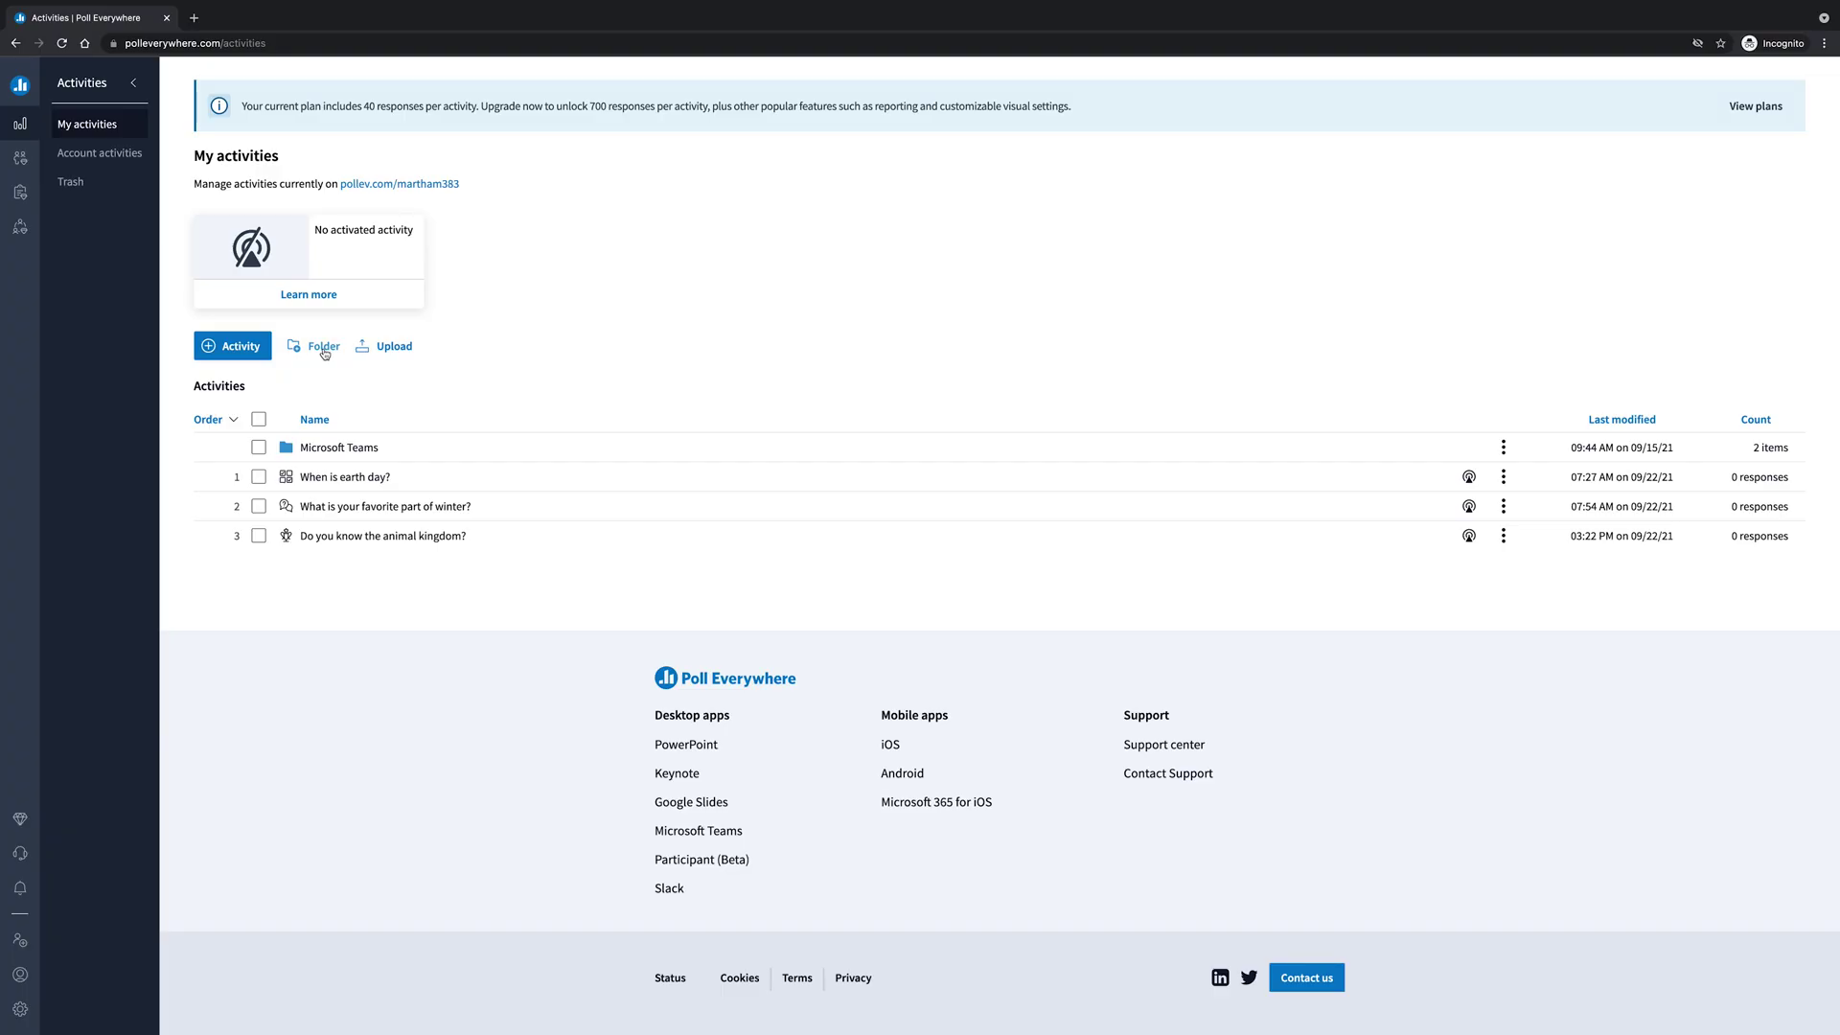
Create a new folder named 'Class 1' in the activities list
left_click(323, 348)
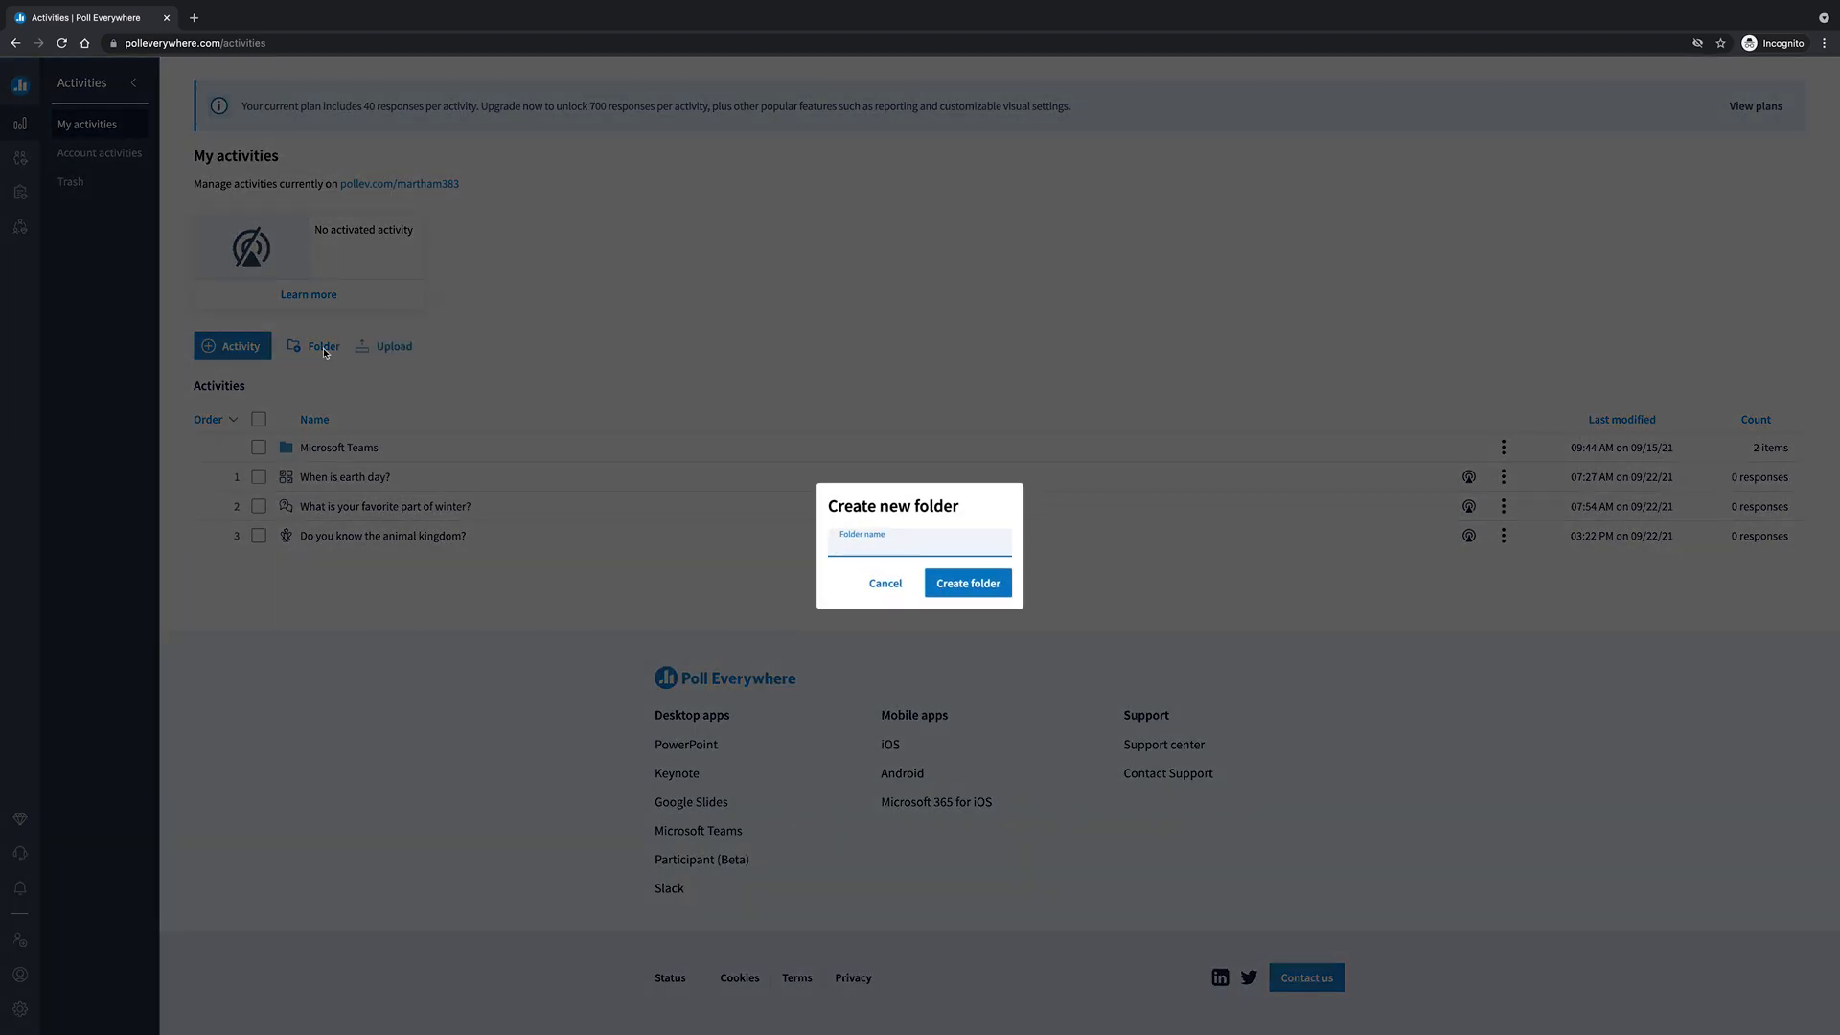
type("Class 1")
left_click(943, 581)
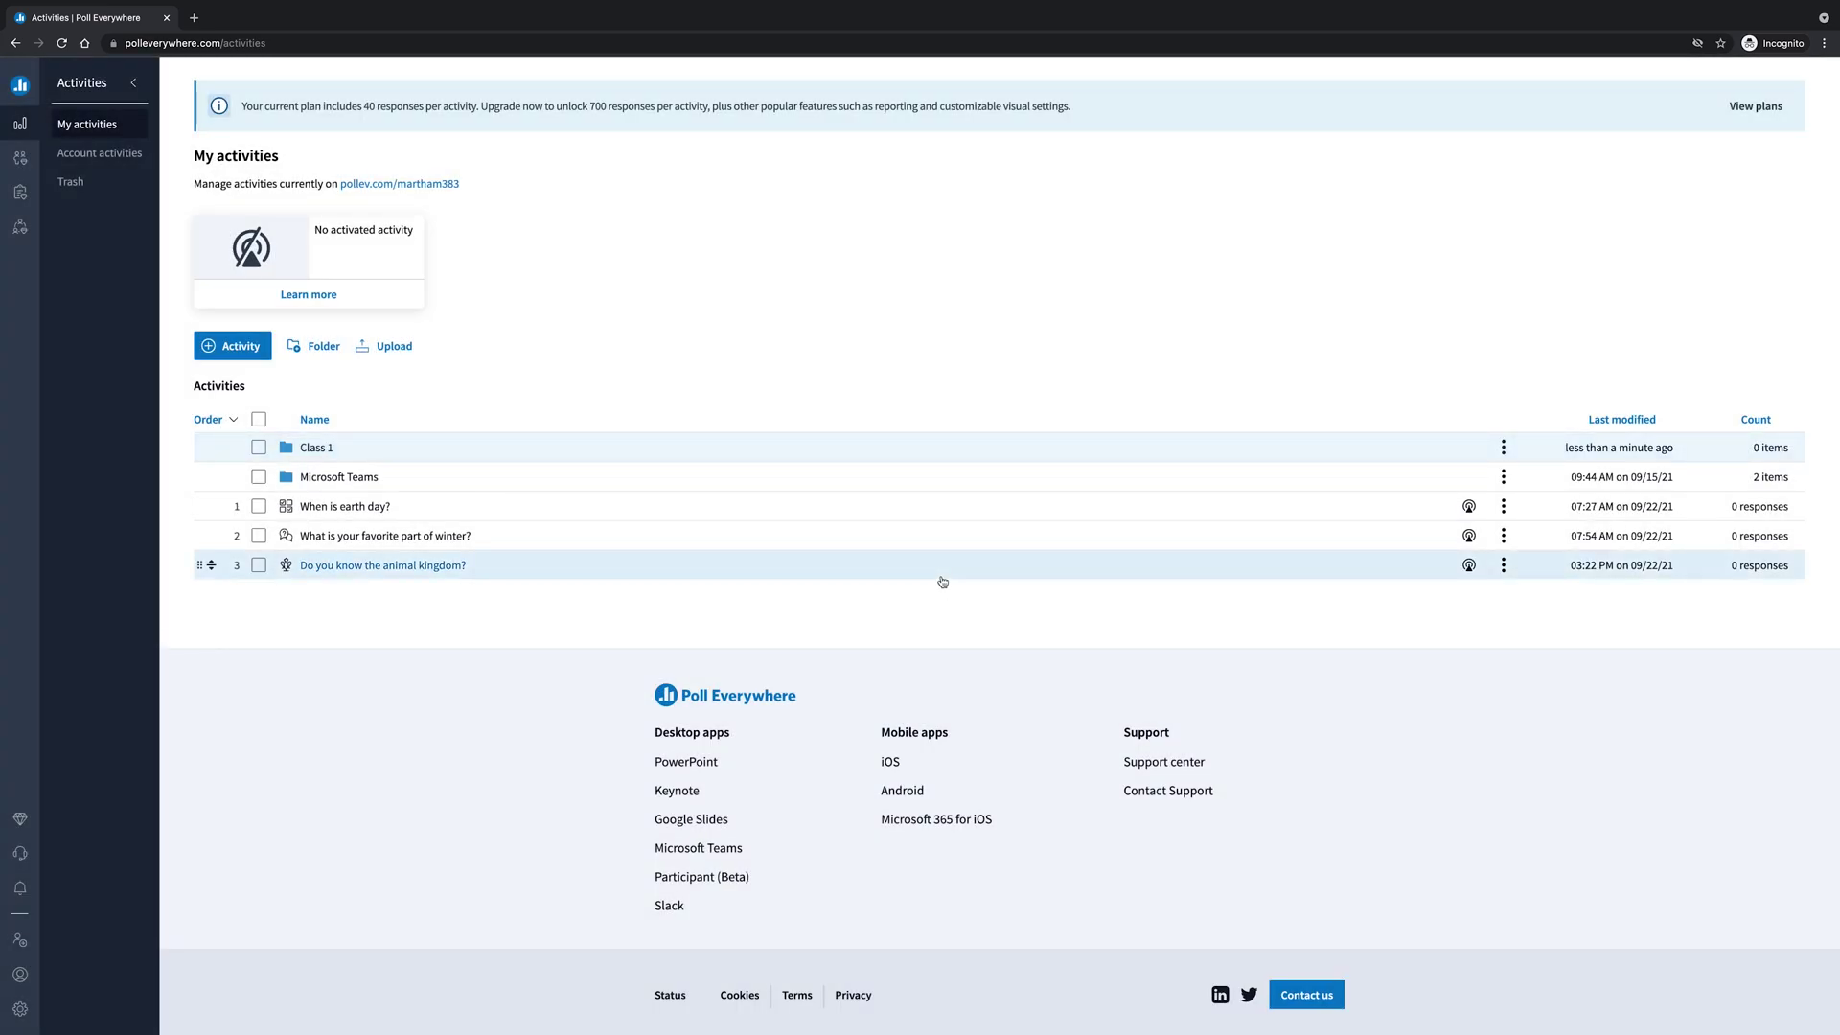
In the Class 1 folder, start a new survey titled 'How to allocate 40 percent of your grade?'
left_click(316, 448)
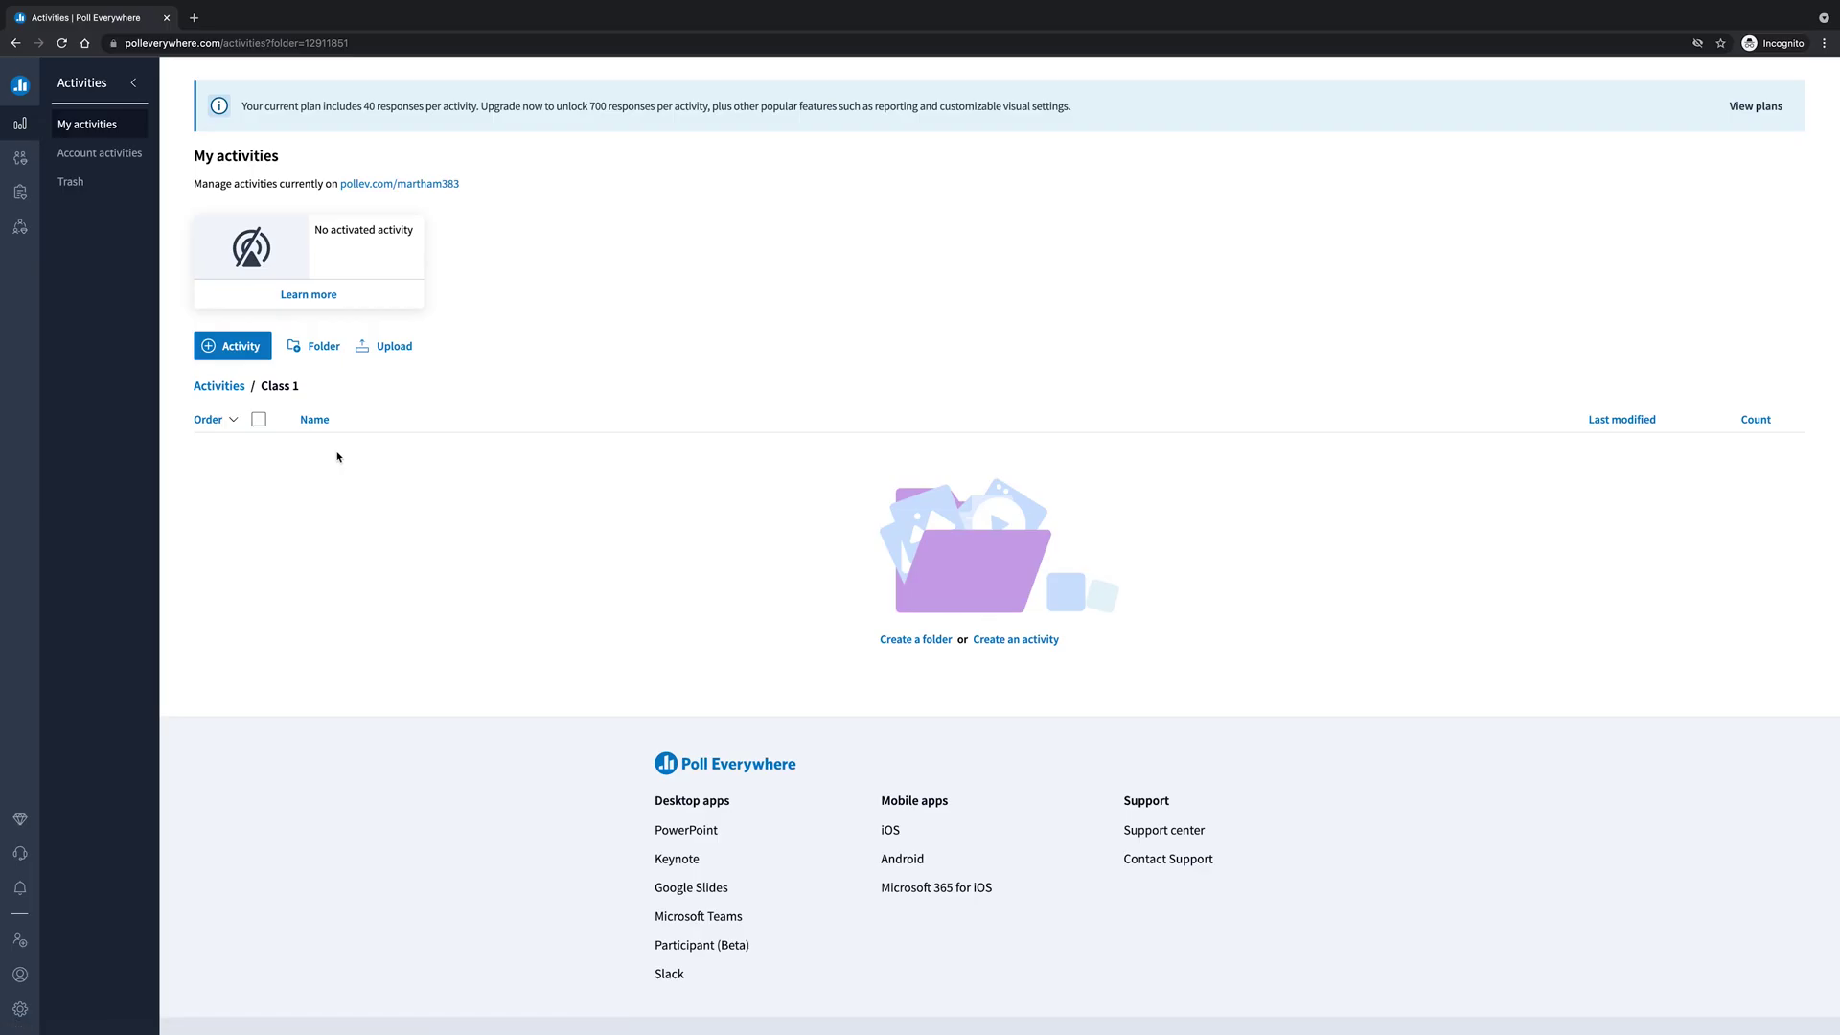
left_click(232, 346)
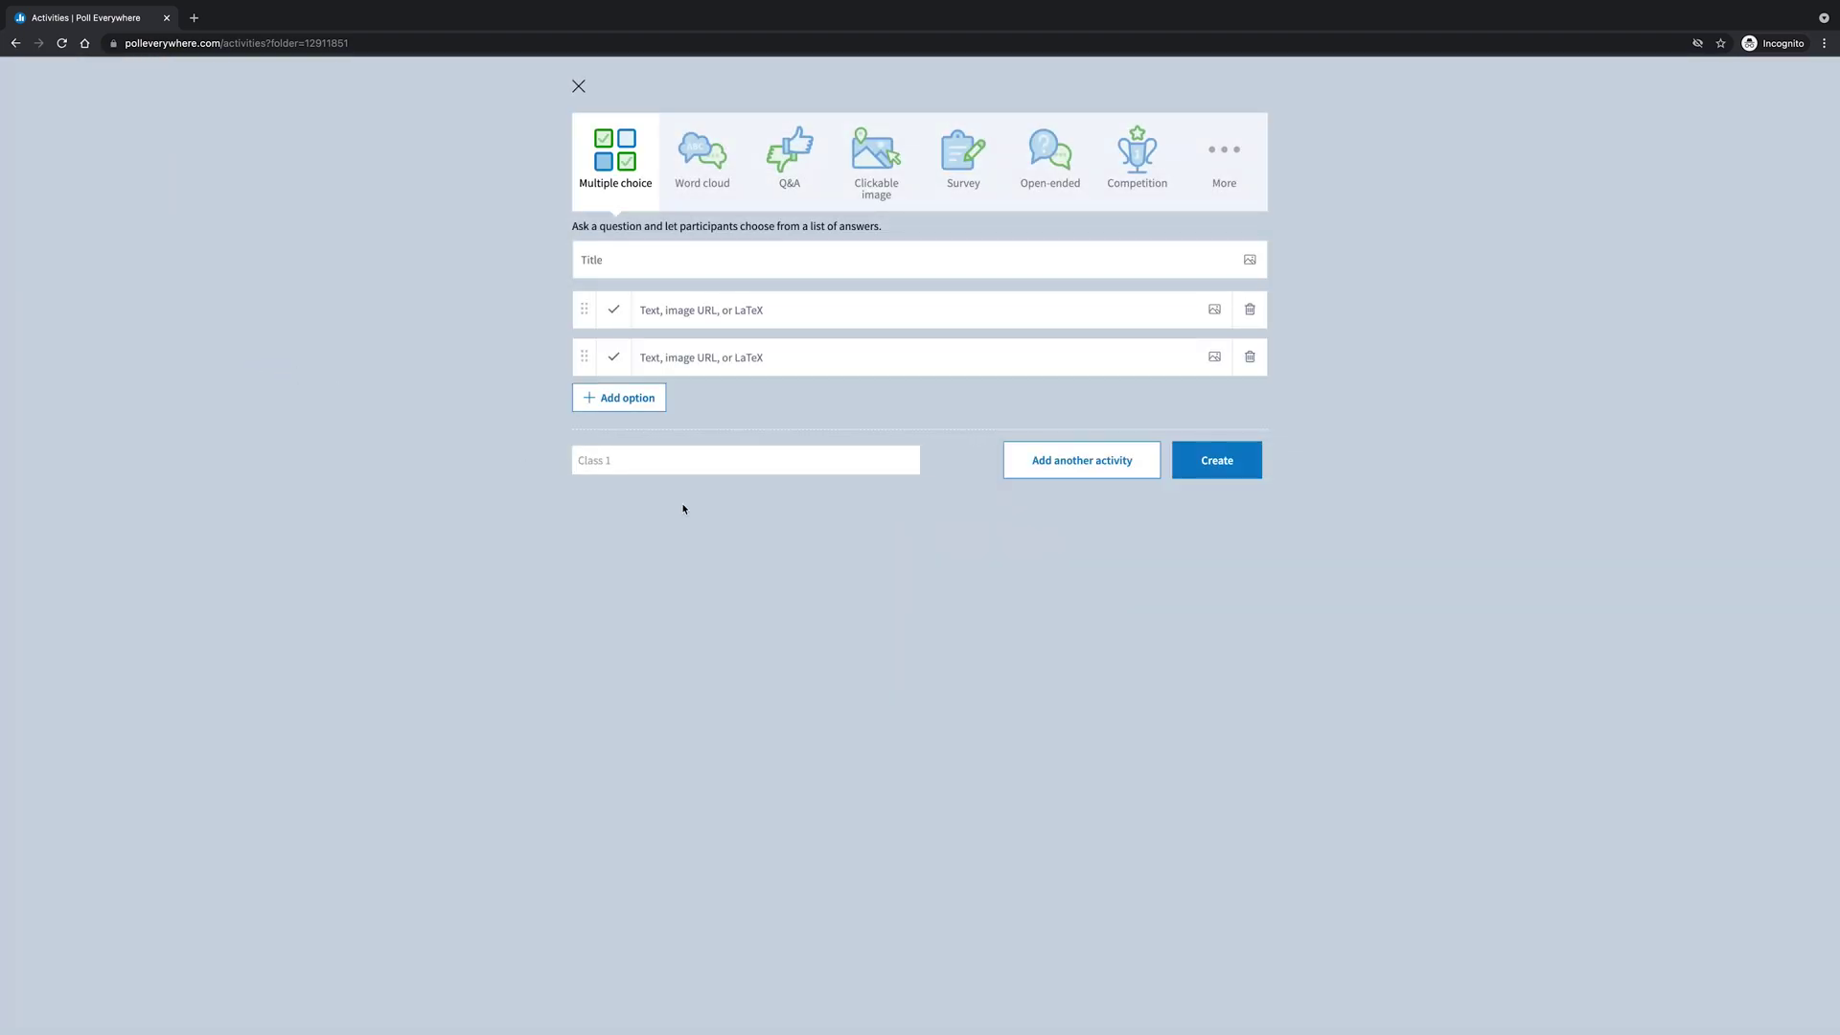
left_click(956, 165)
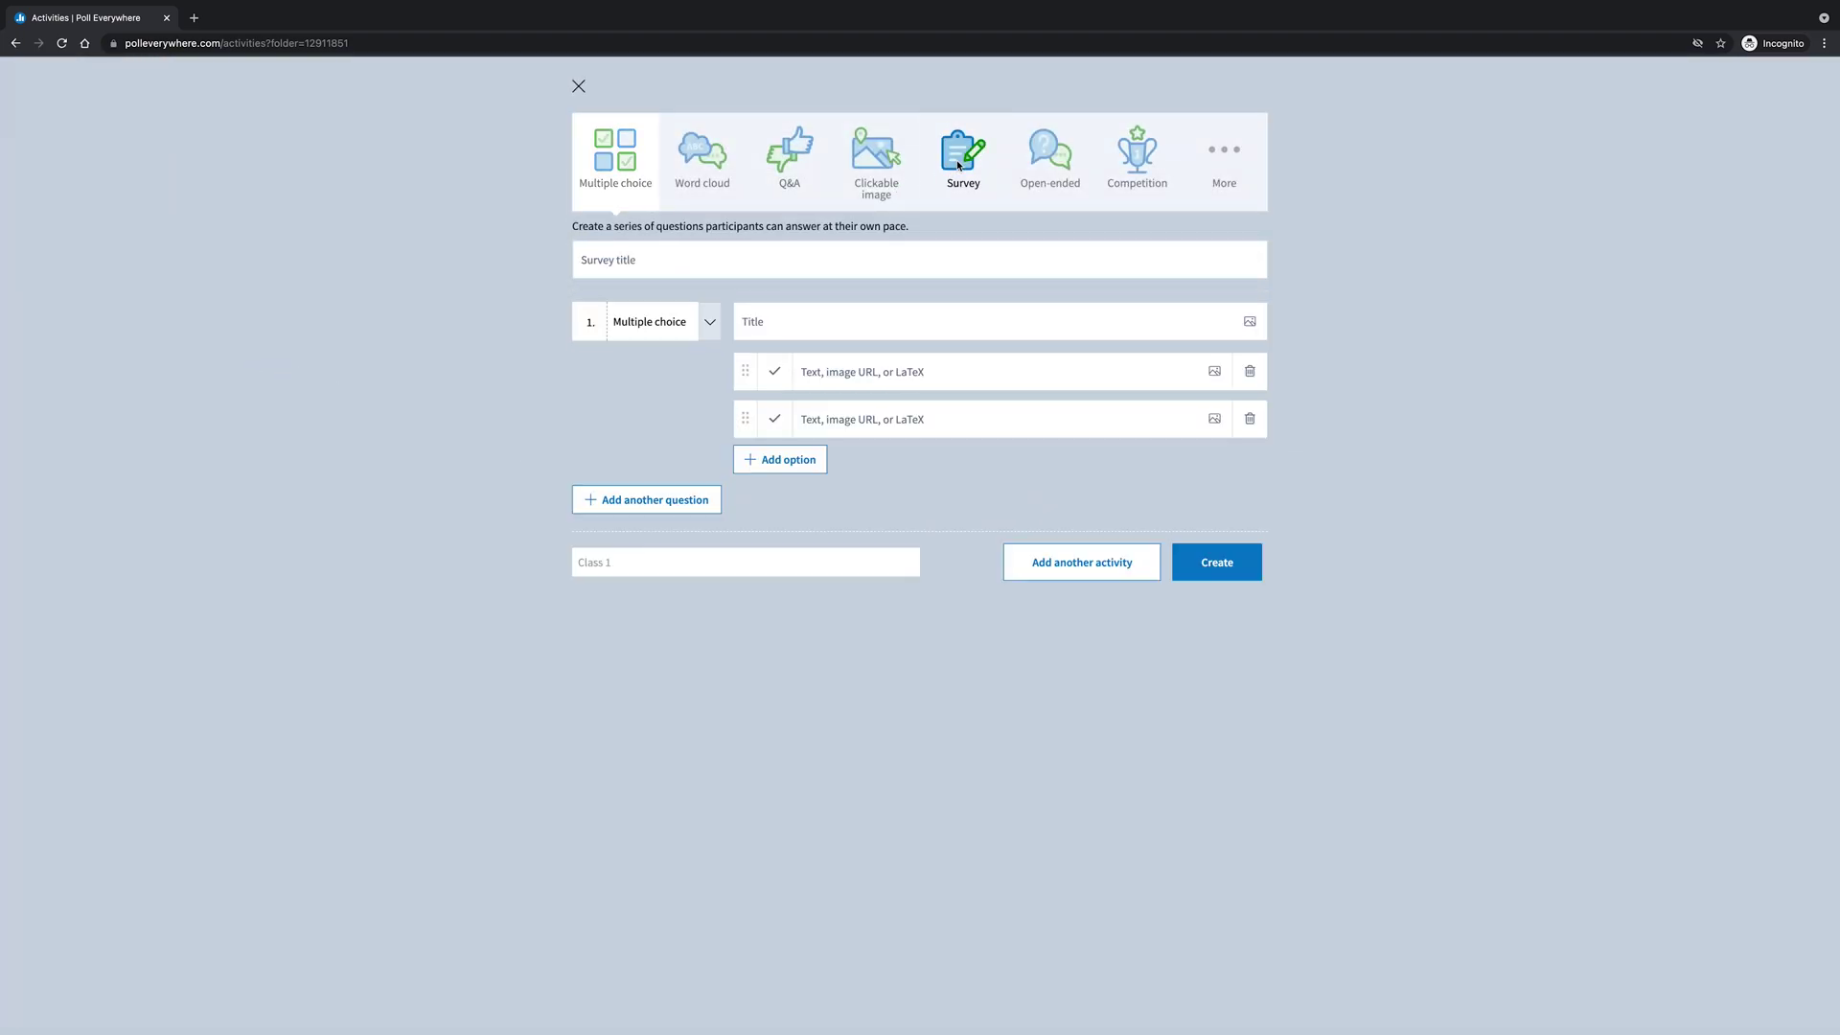
left_click(759, 258)
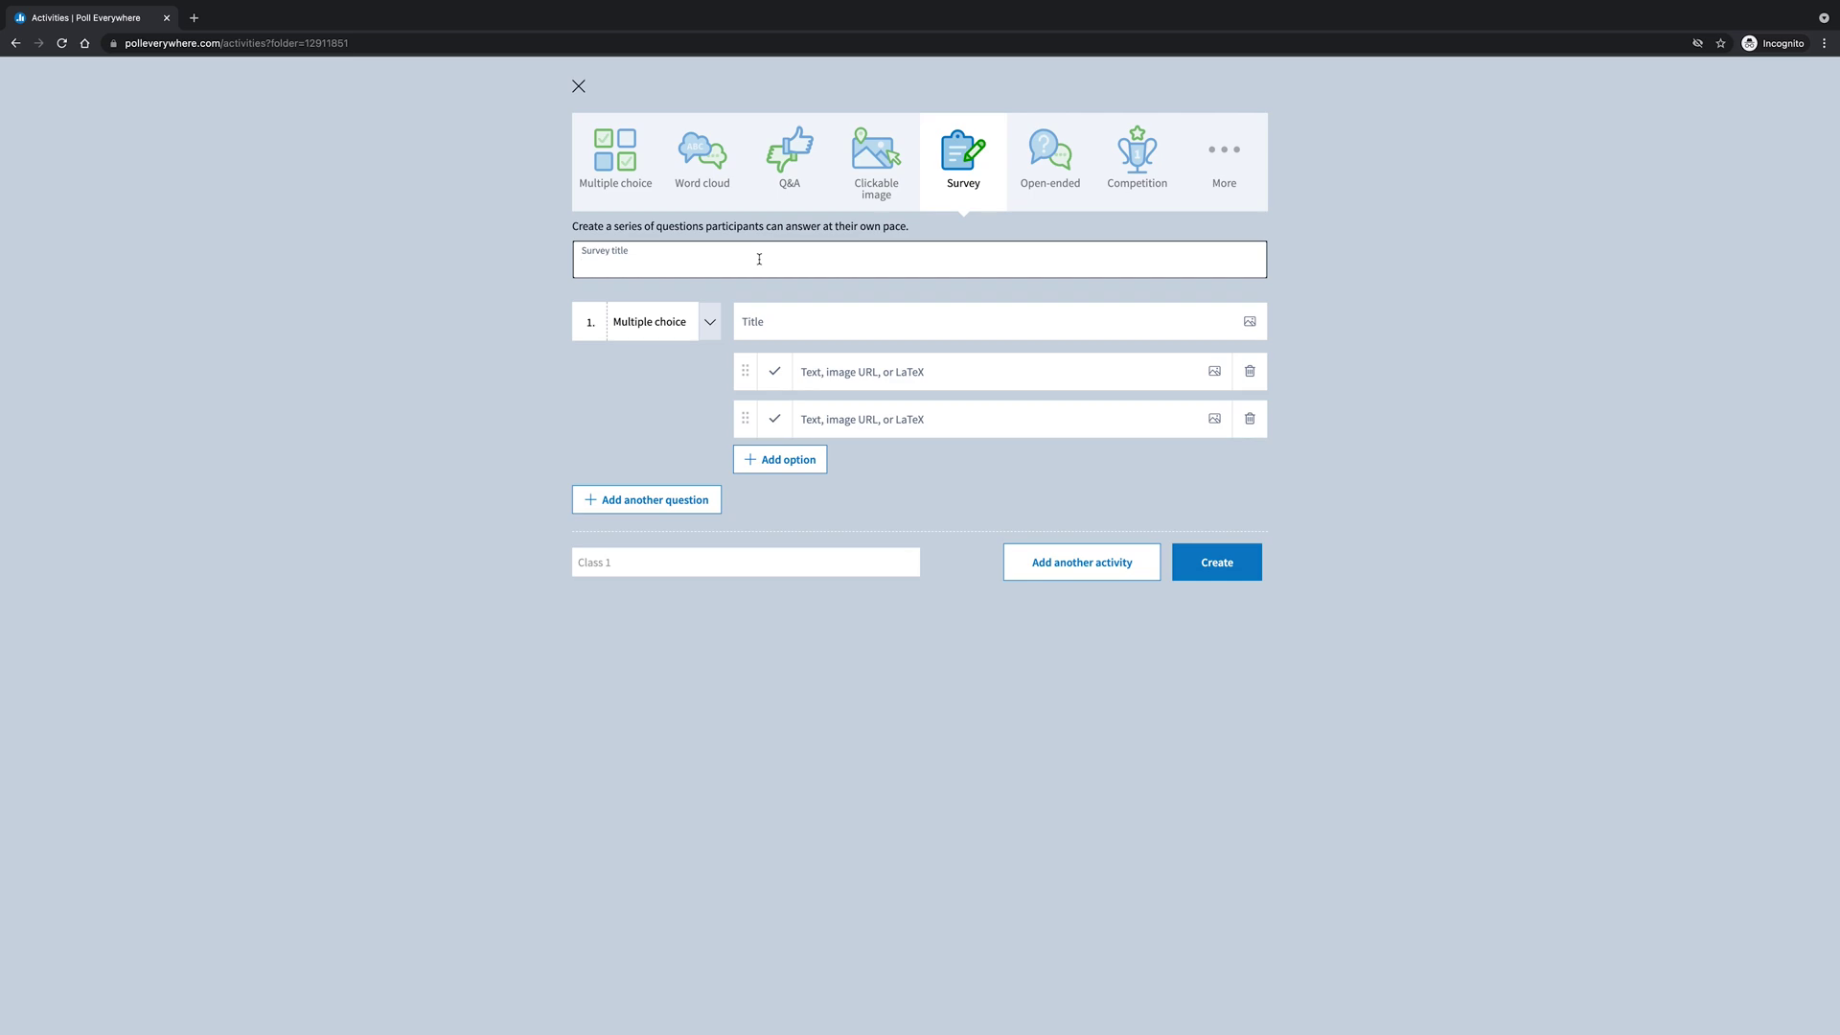
type("How to allocate 40 percent of your grade?")
left_click(709, 324)
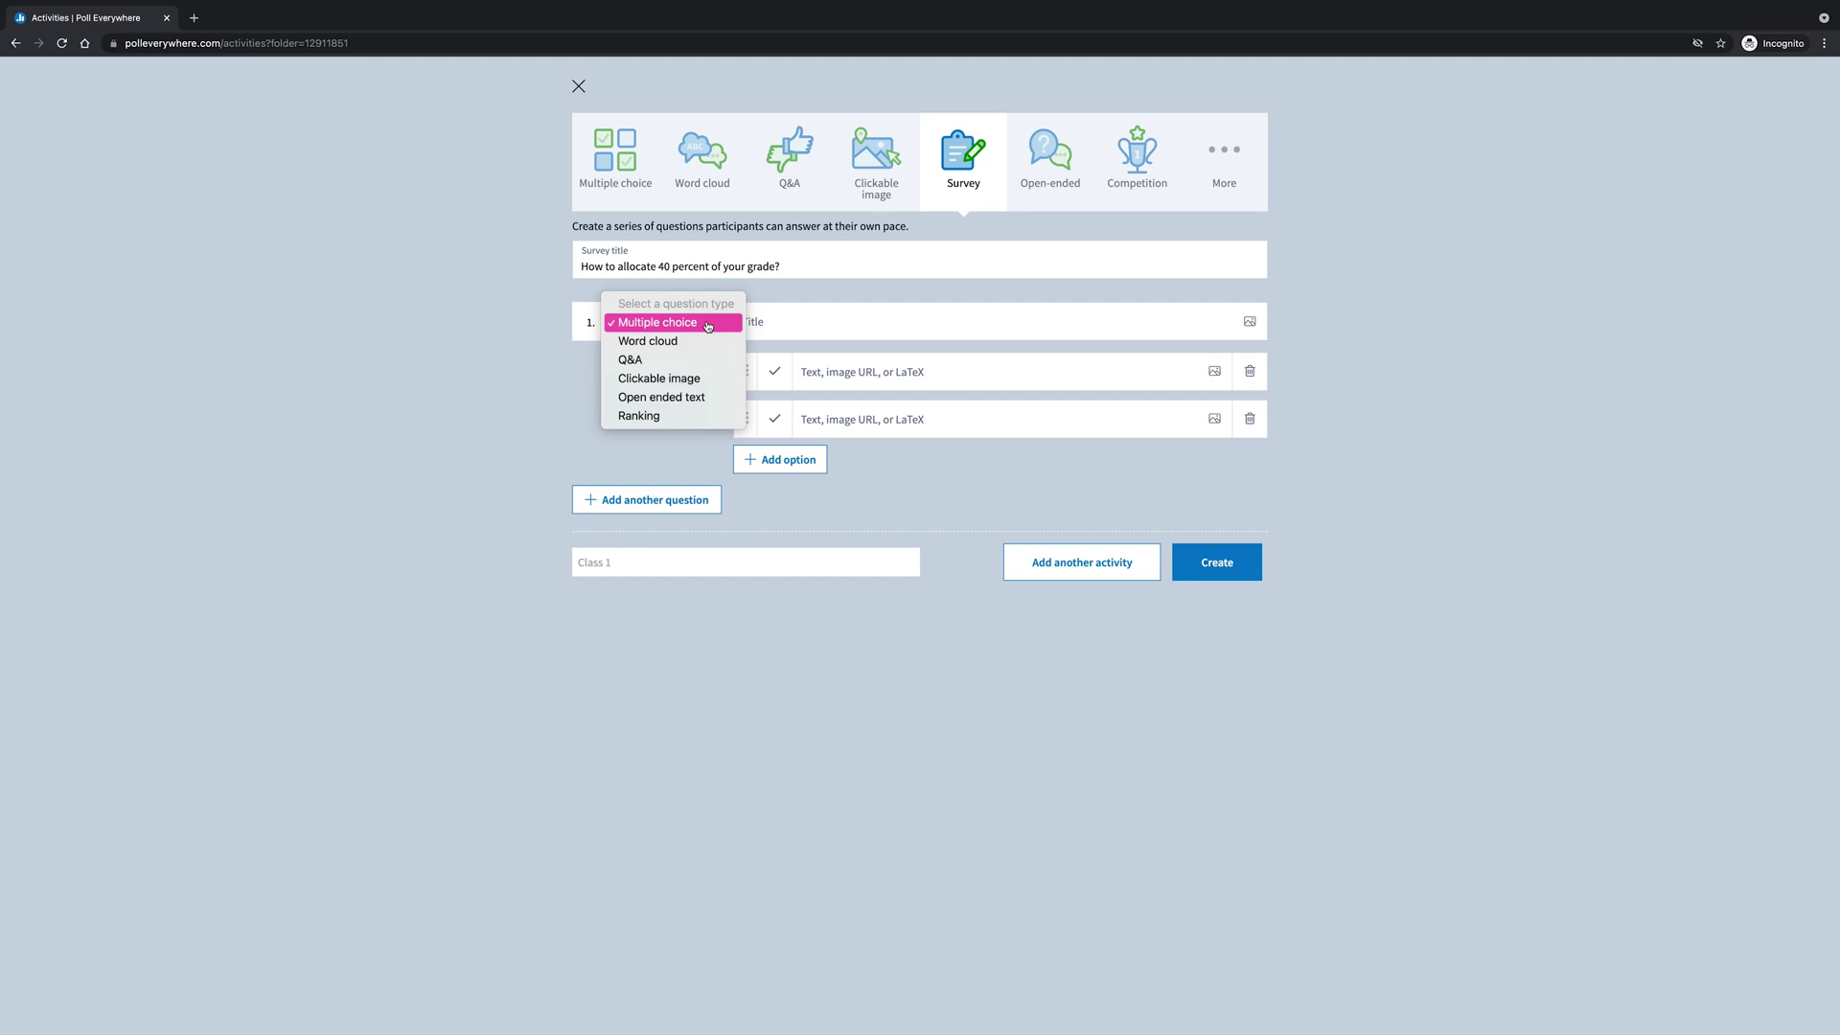
Enter multiple-choice question 1, 'Do you want to apply the remaining 40 percent to one category', with options Yes and No
left_click(707, 327)
left_click(835, 326)
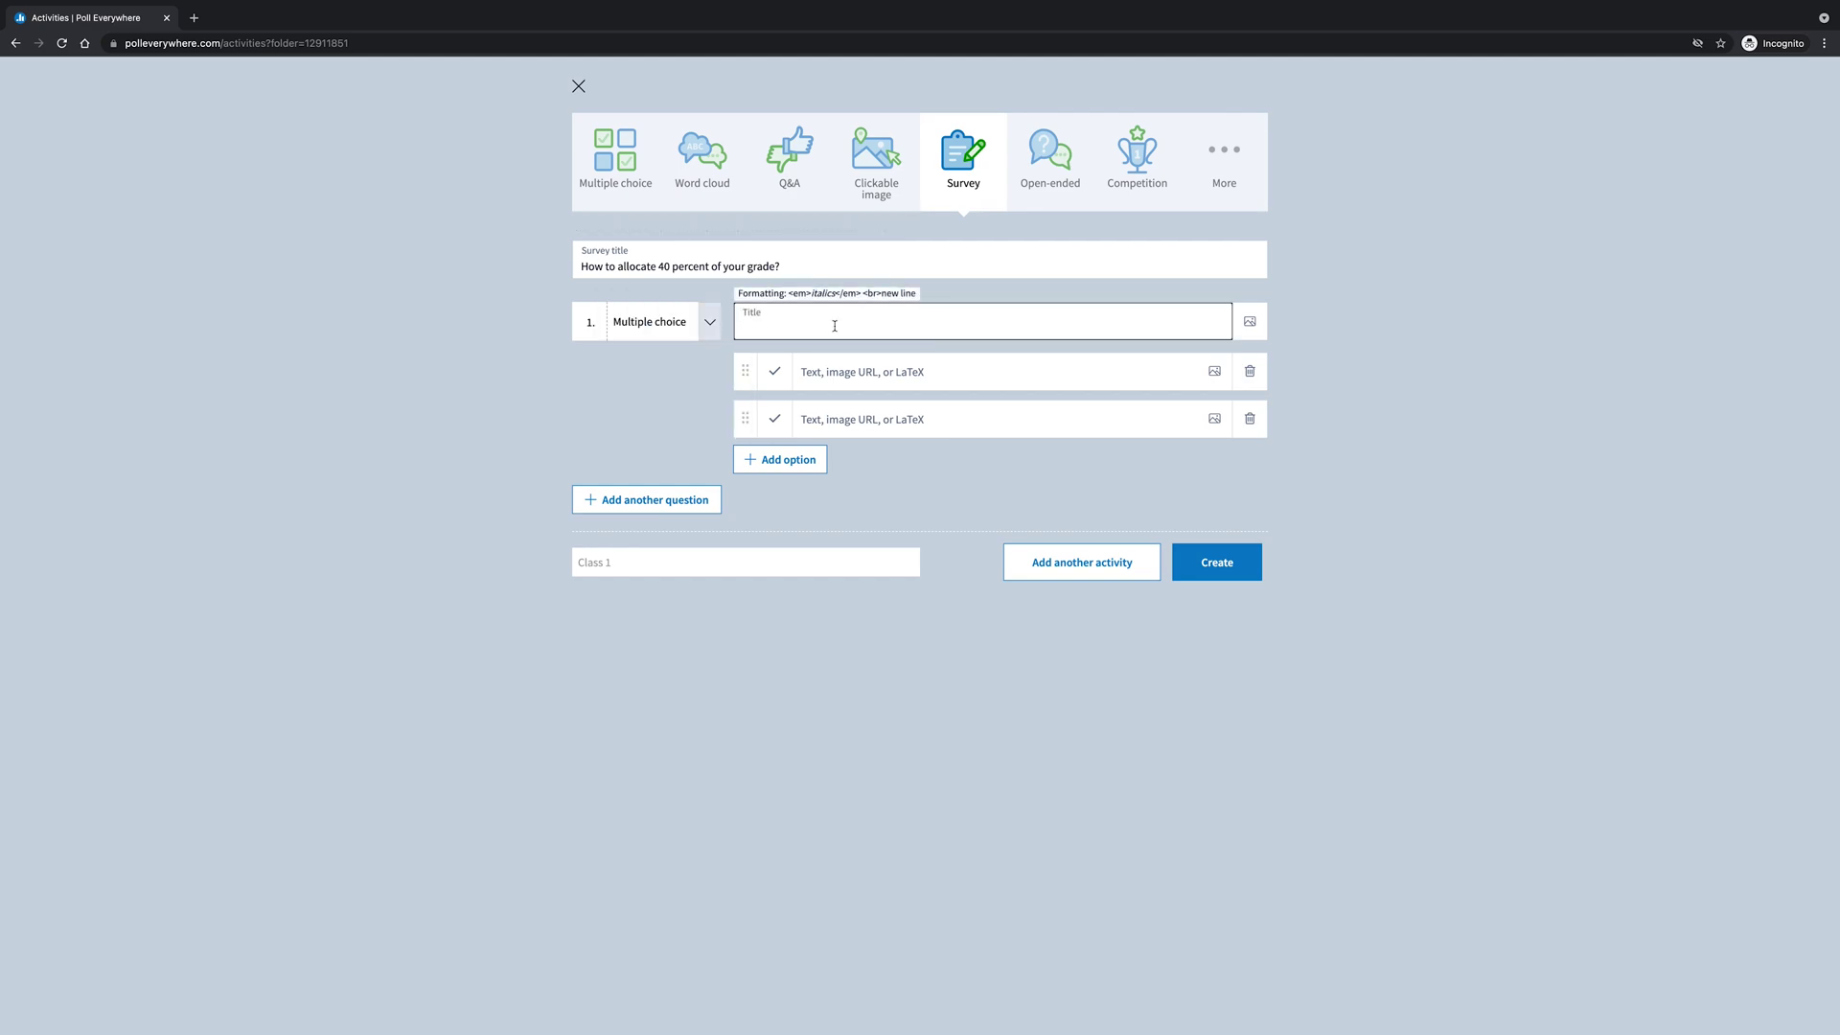
type("Do you want to apply the remaining 40 percent to one category?")
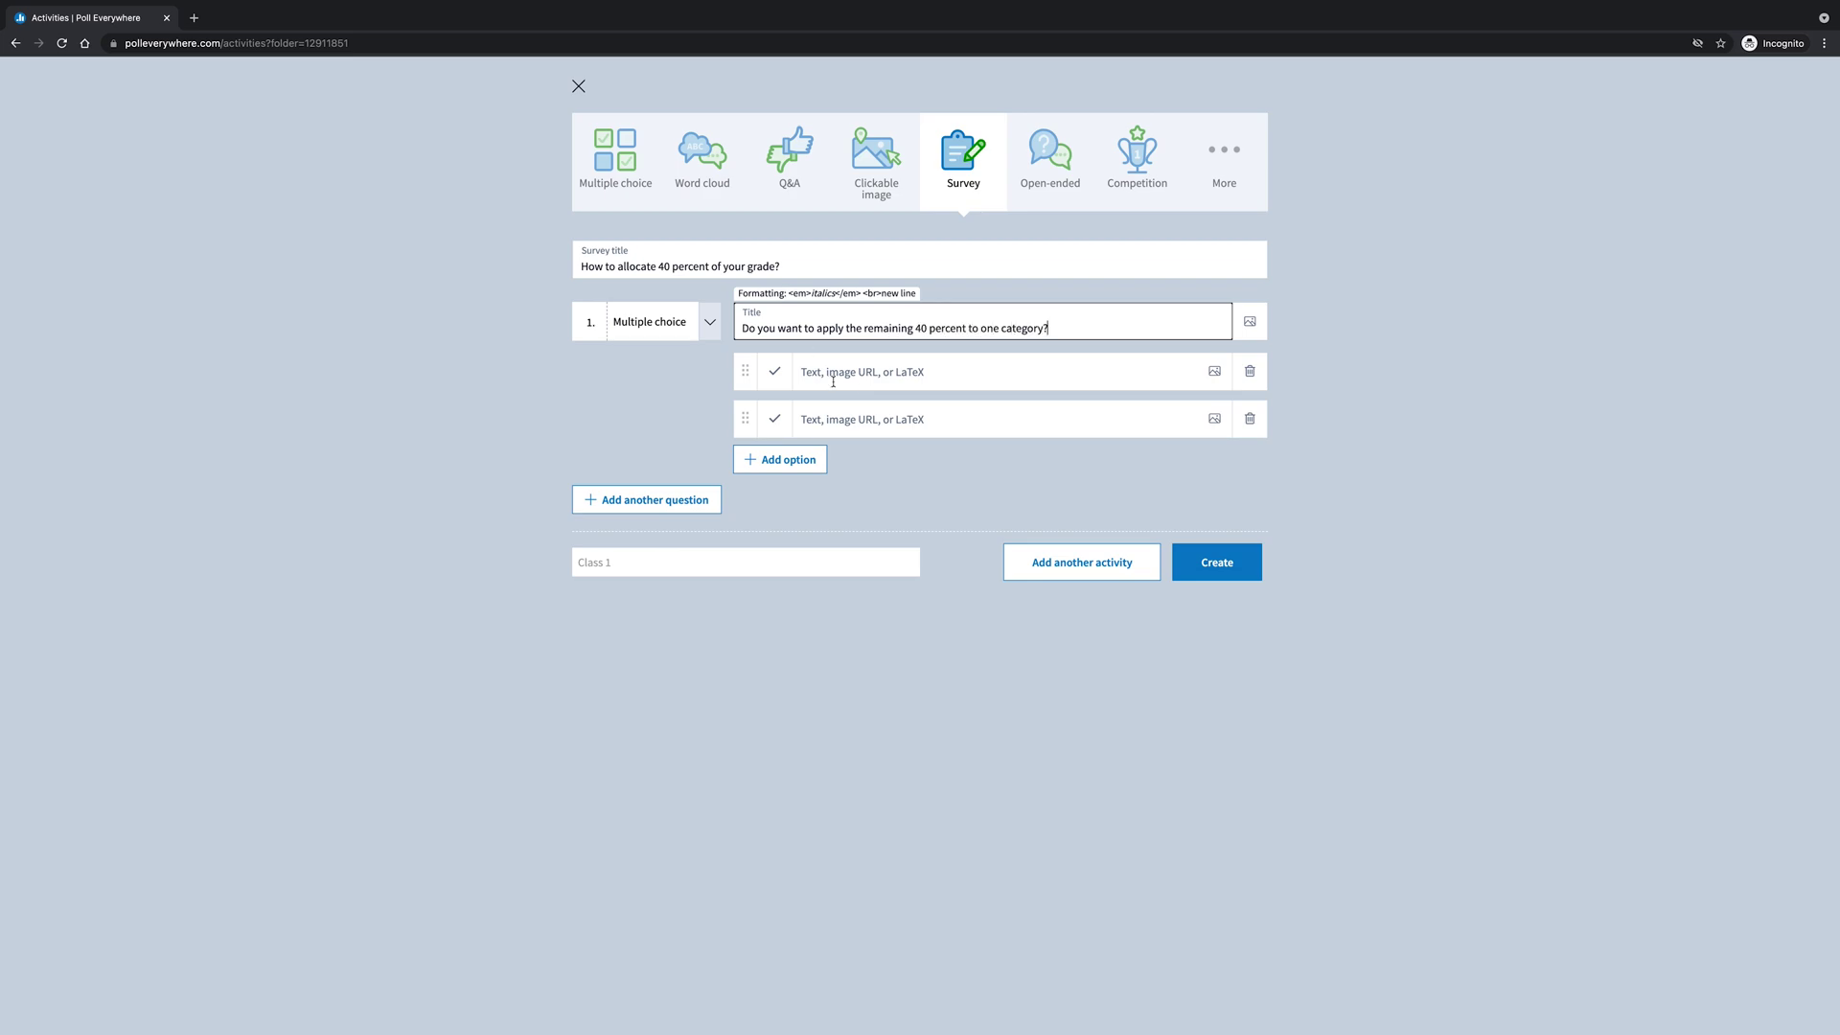
left_click(832, 382)
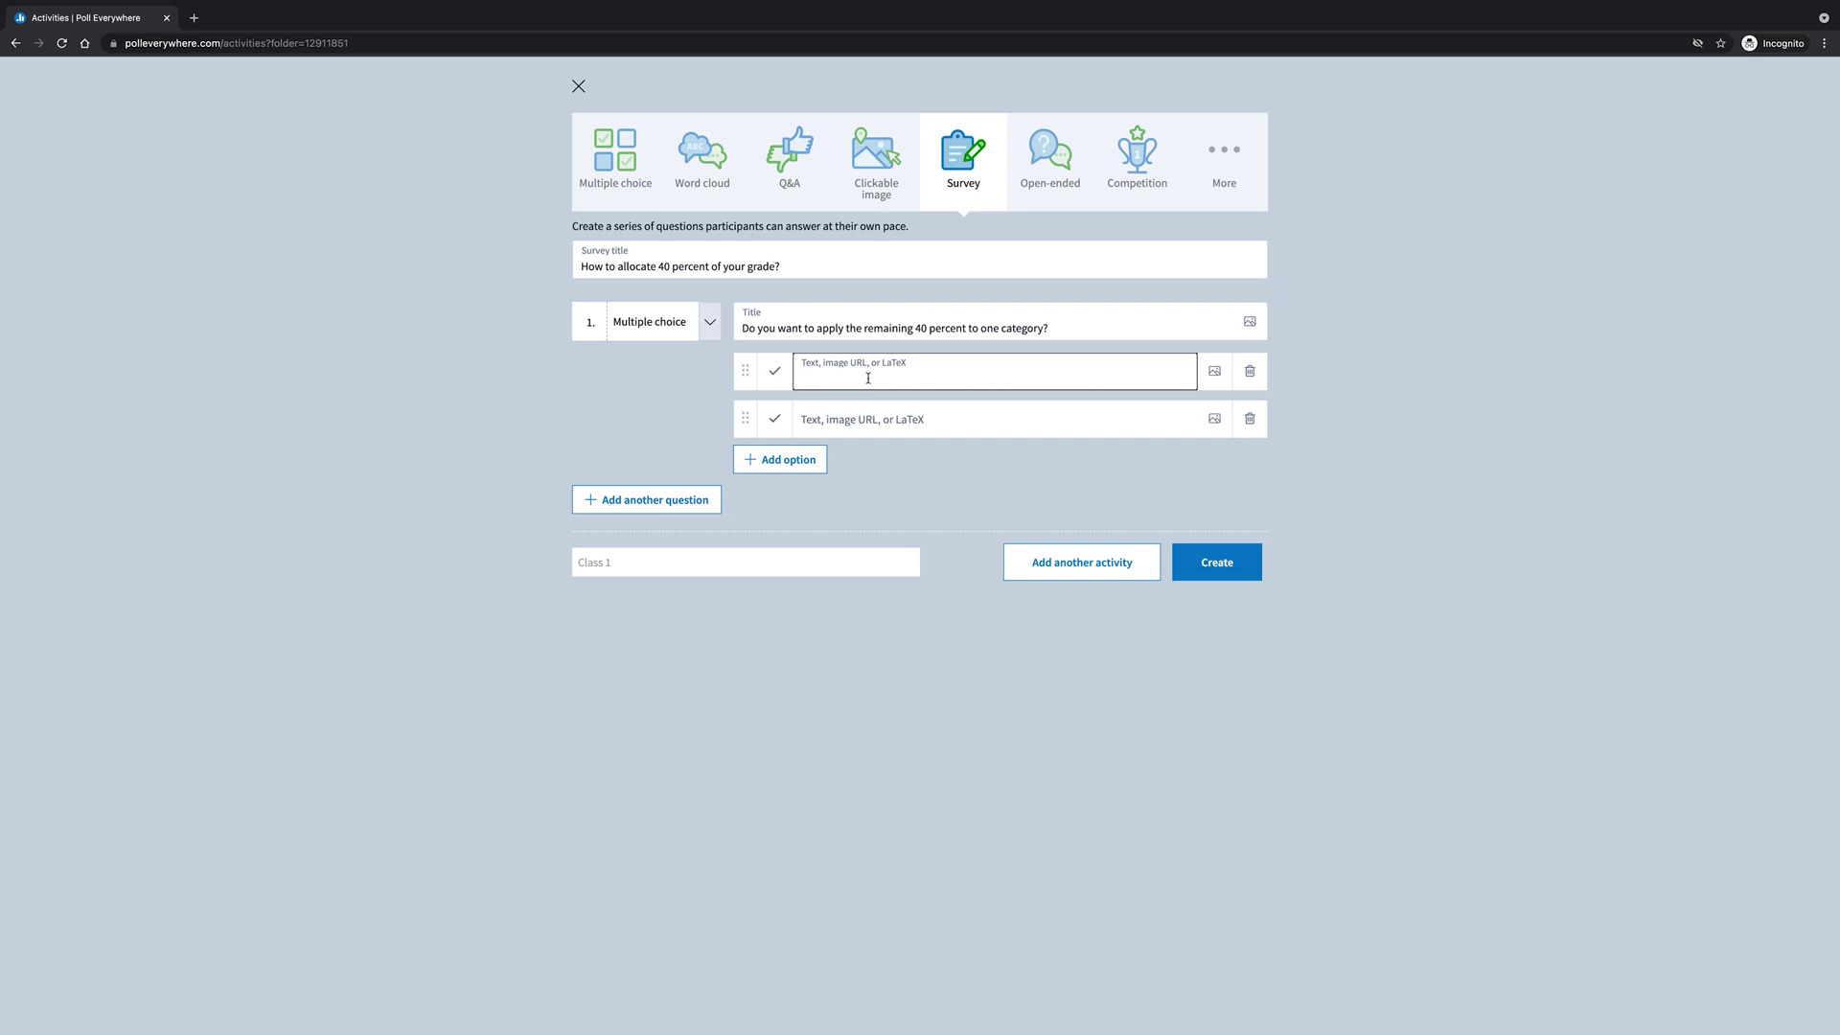
type("Yes")
left_click(861, 407)
type("No")
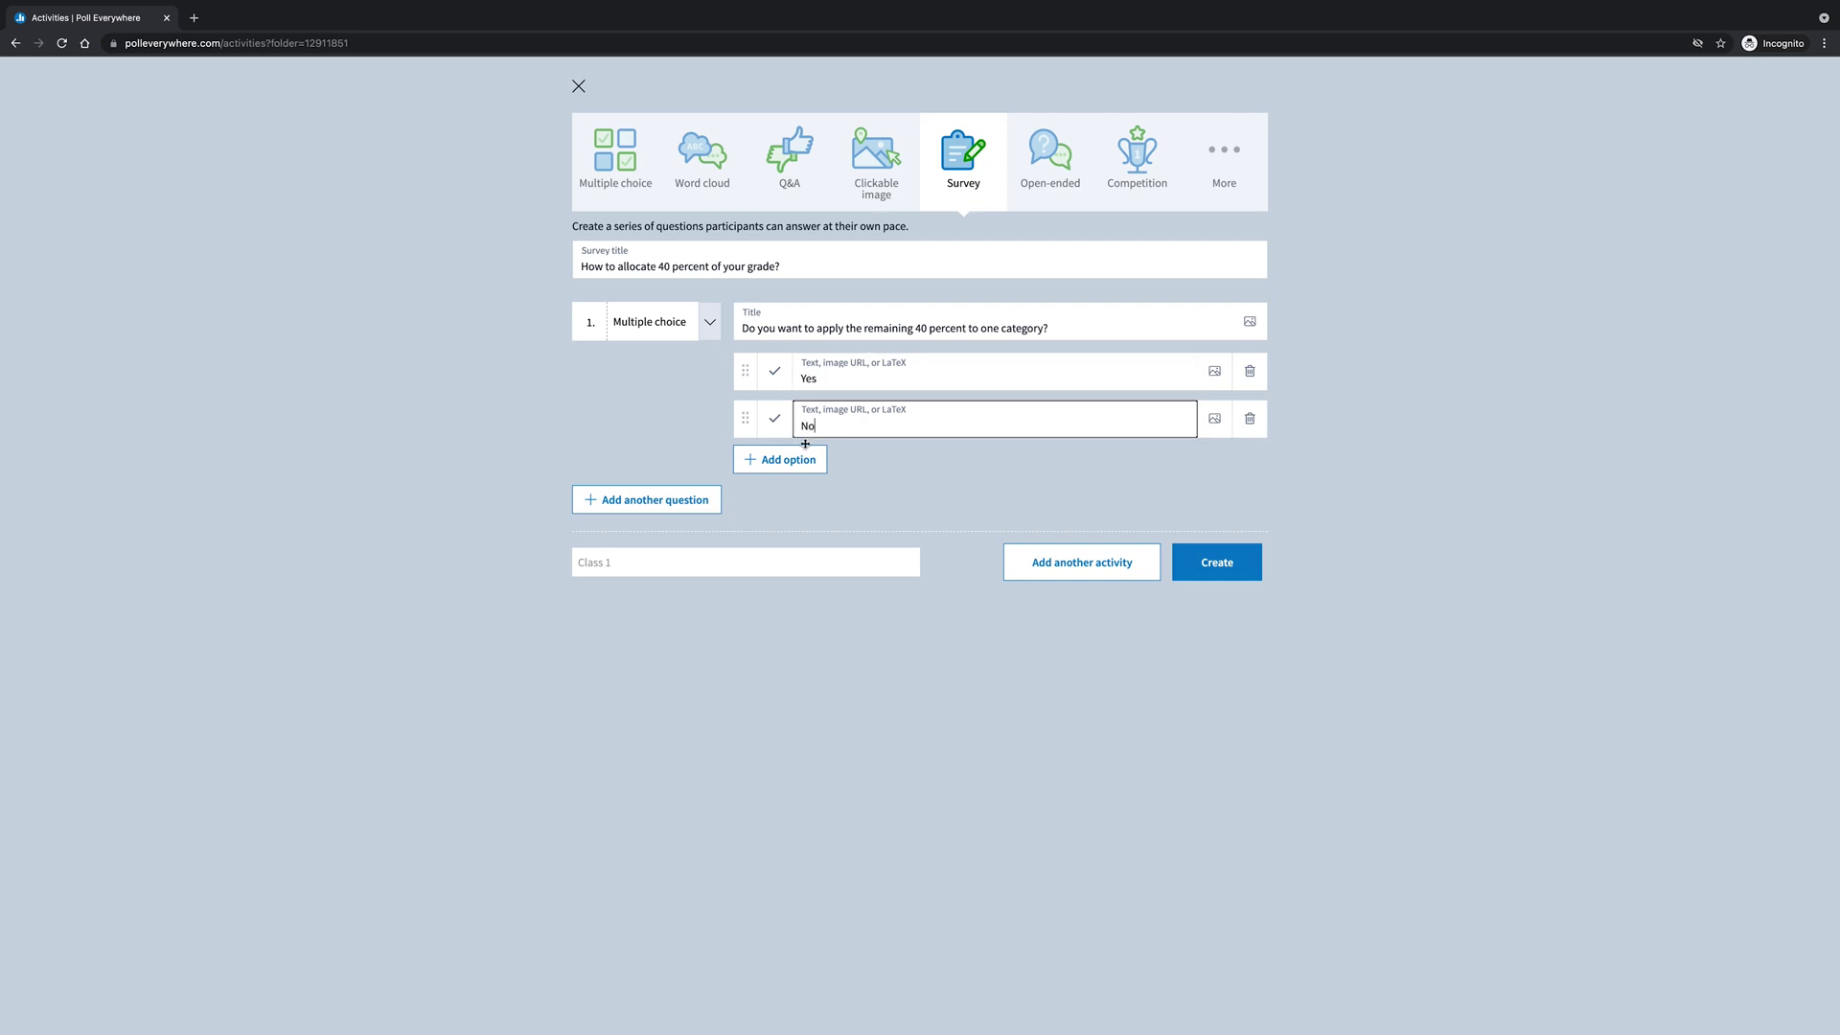
Add question 2, 'If yes, what category?', with options Class Prep, Exams and FInal Essay, then create the survey
left_click(649, 502)
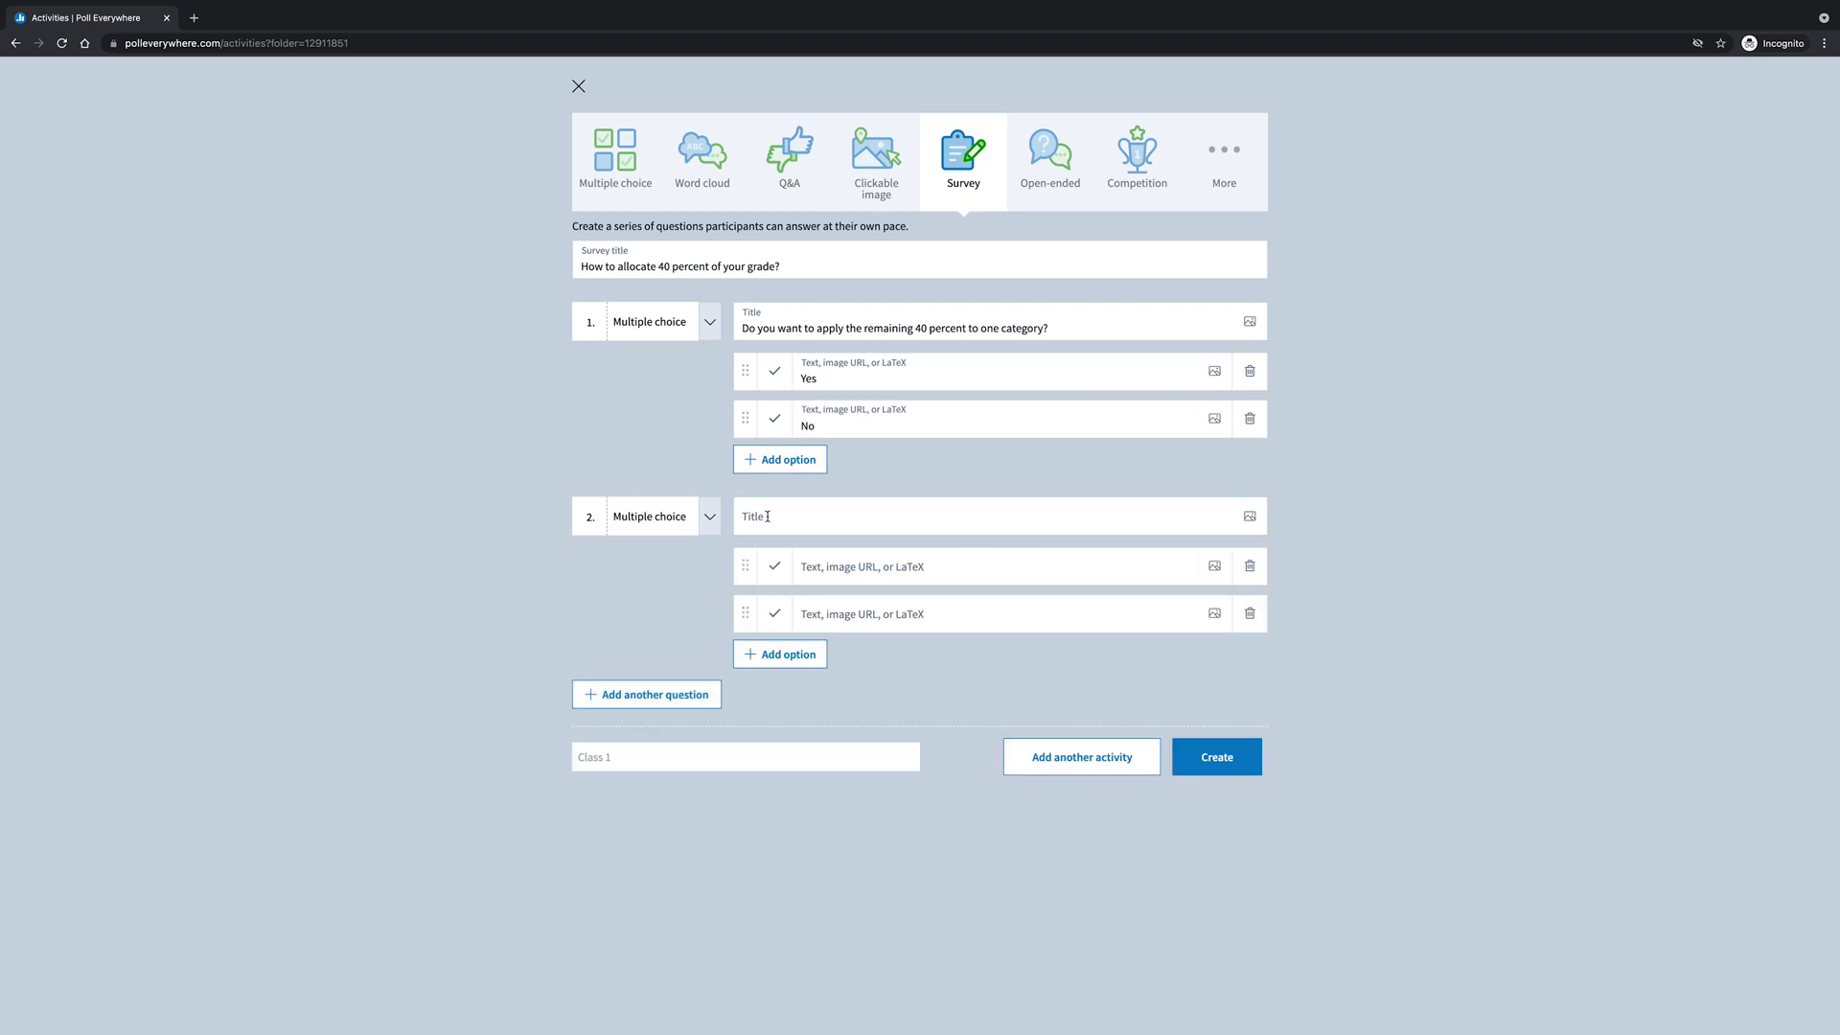
left_click(767, 517)
type("If yes, what")
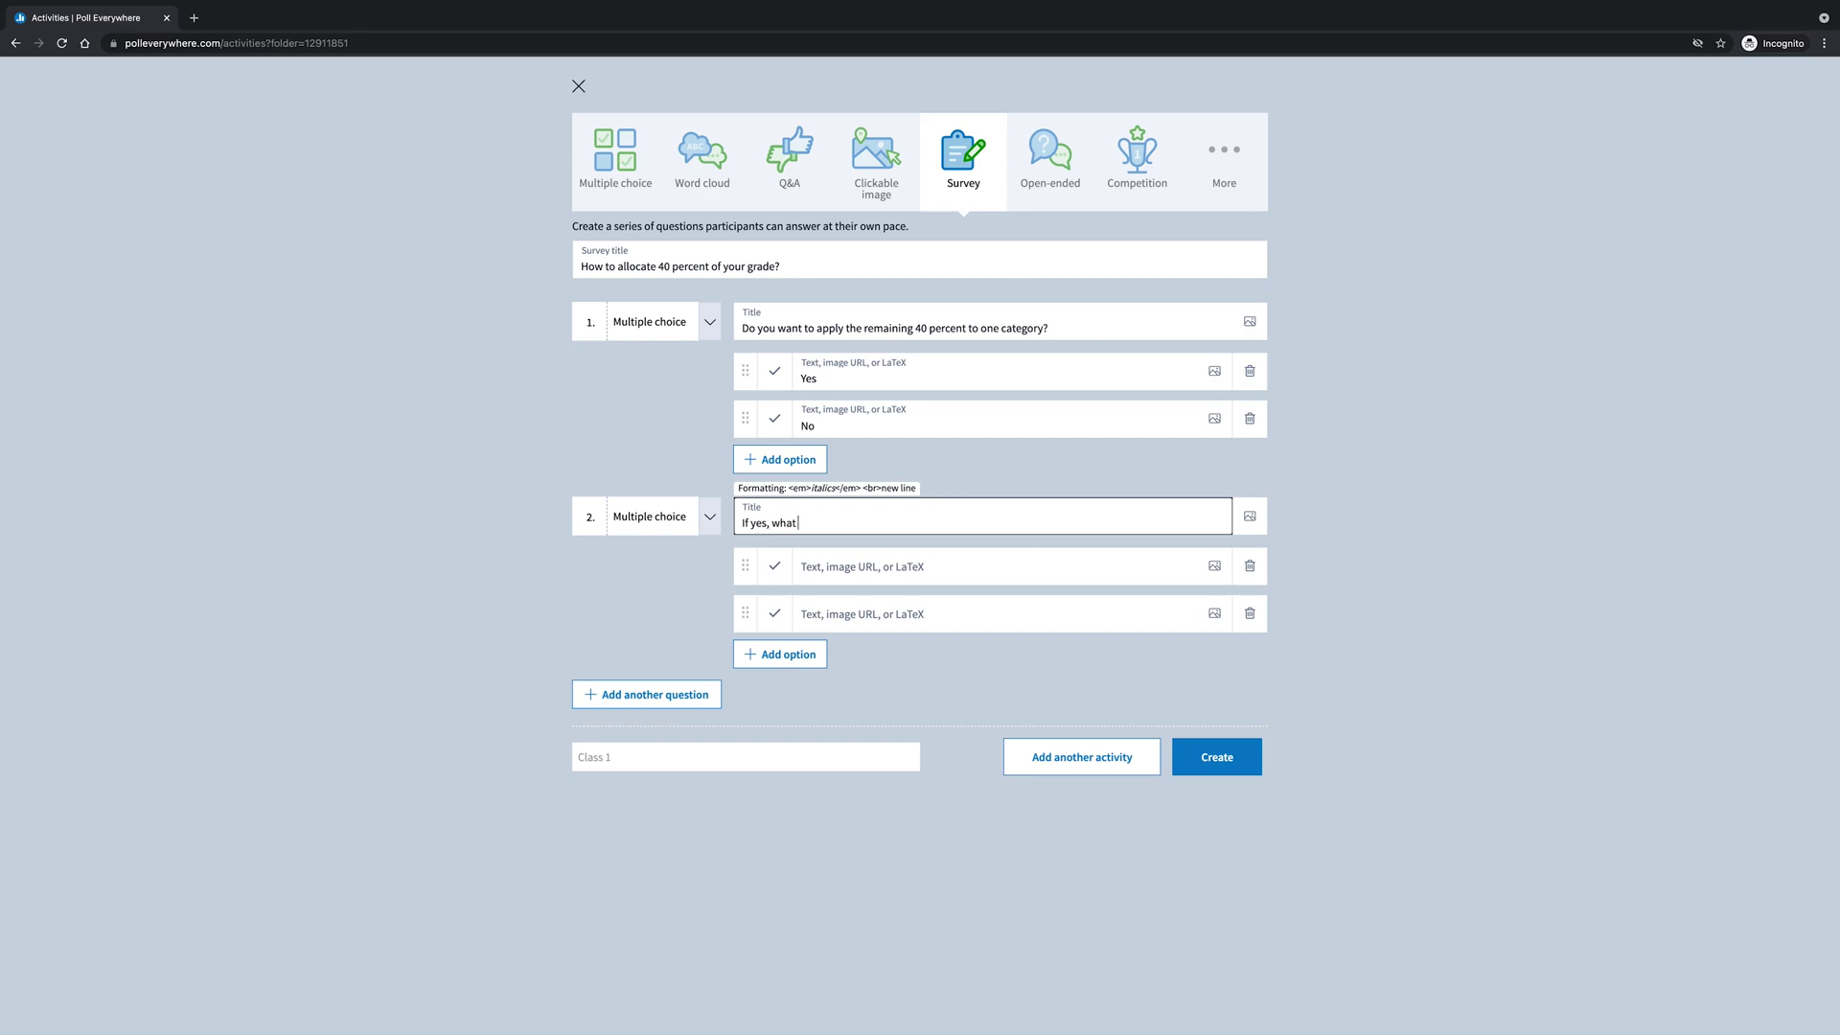
type(" category?")
left_click(866, 567)
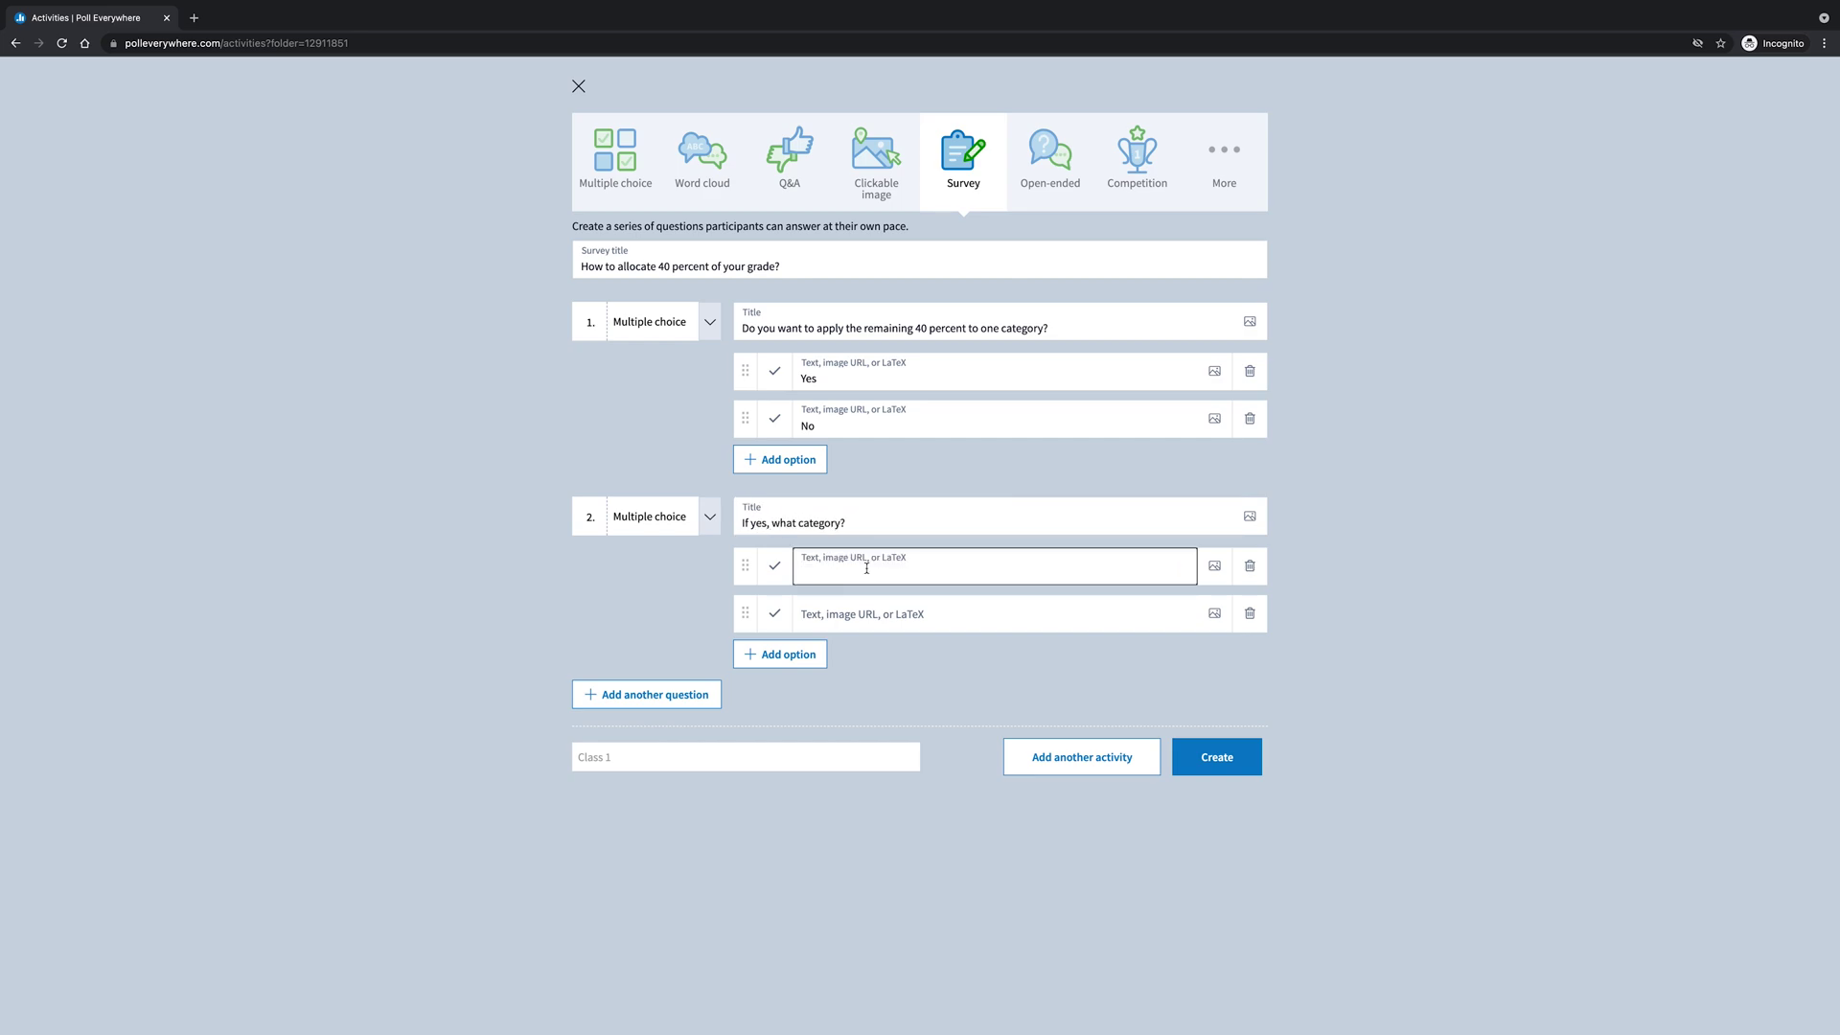
type("Class Prep")
left_click(866, 606)
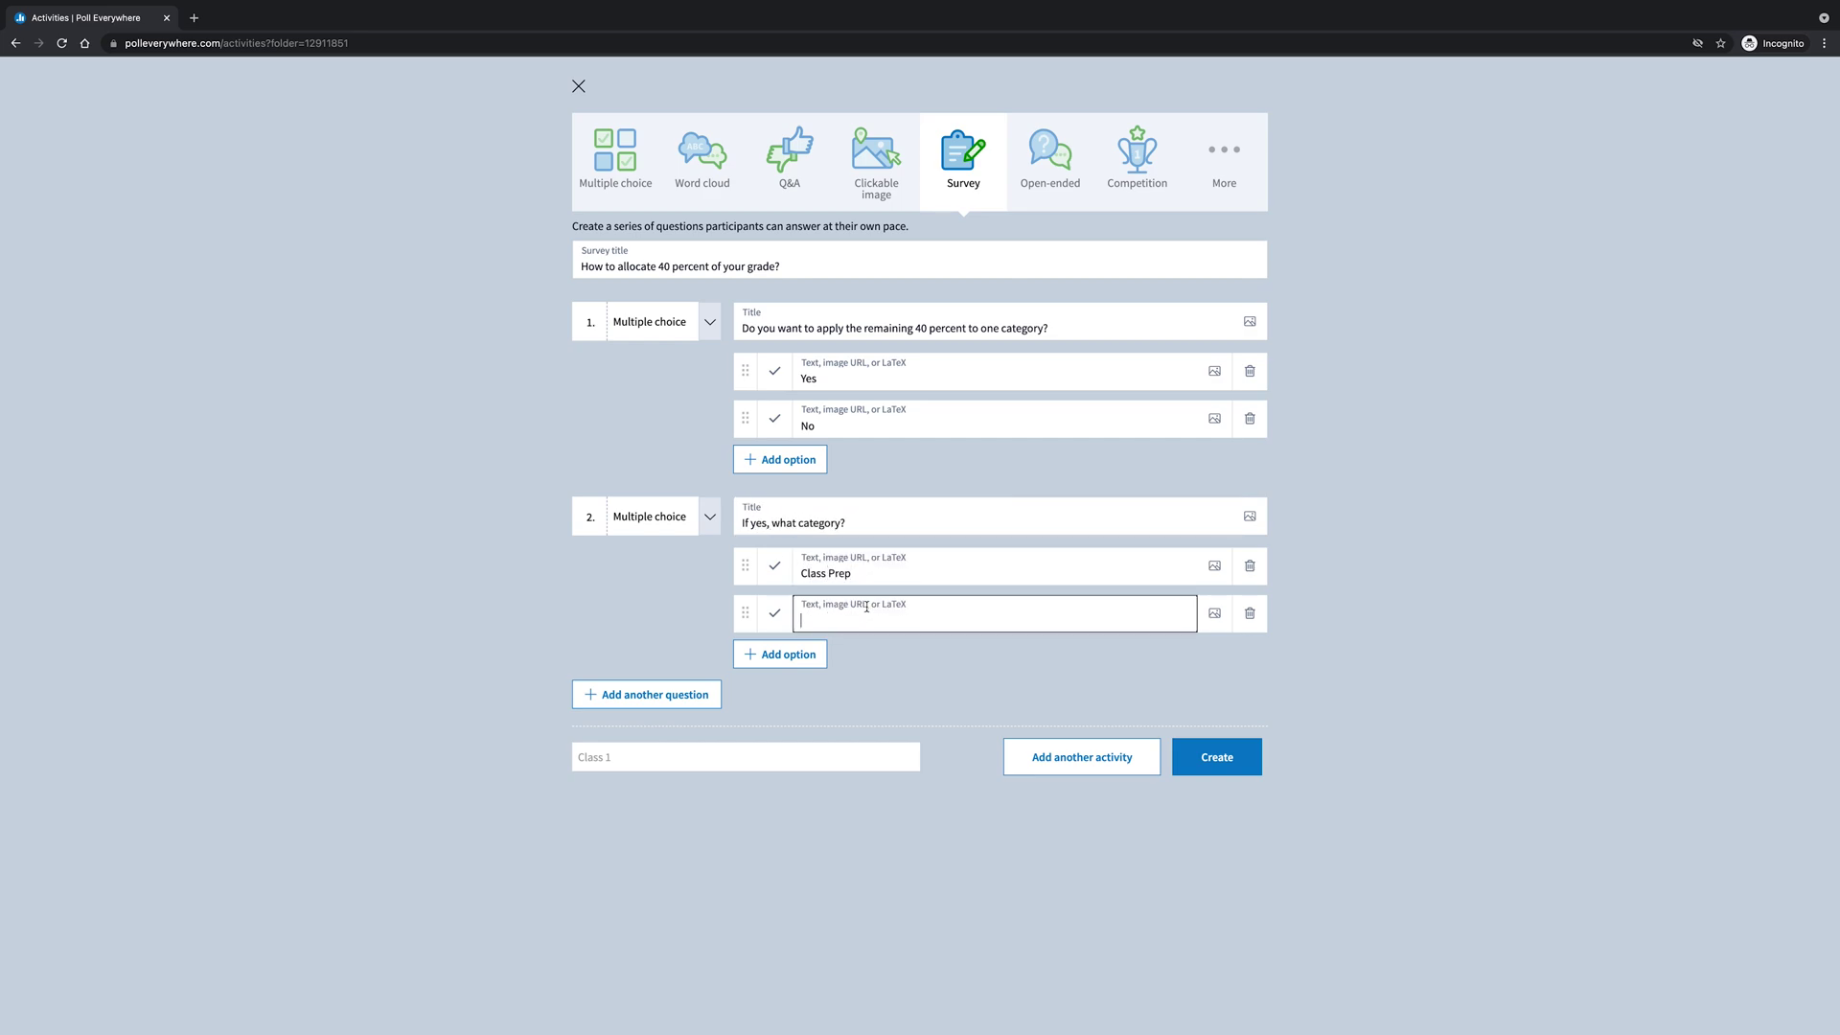
type("Exams")
key("Return")
type("FIn")
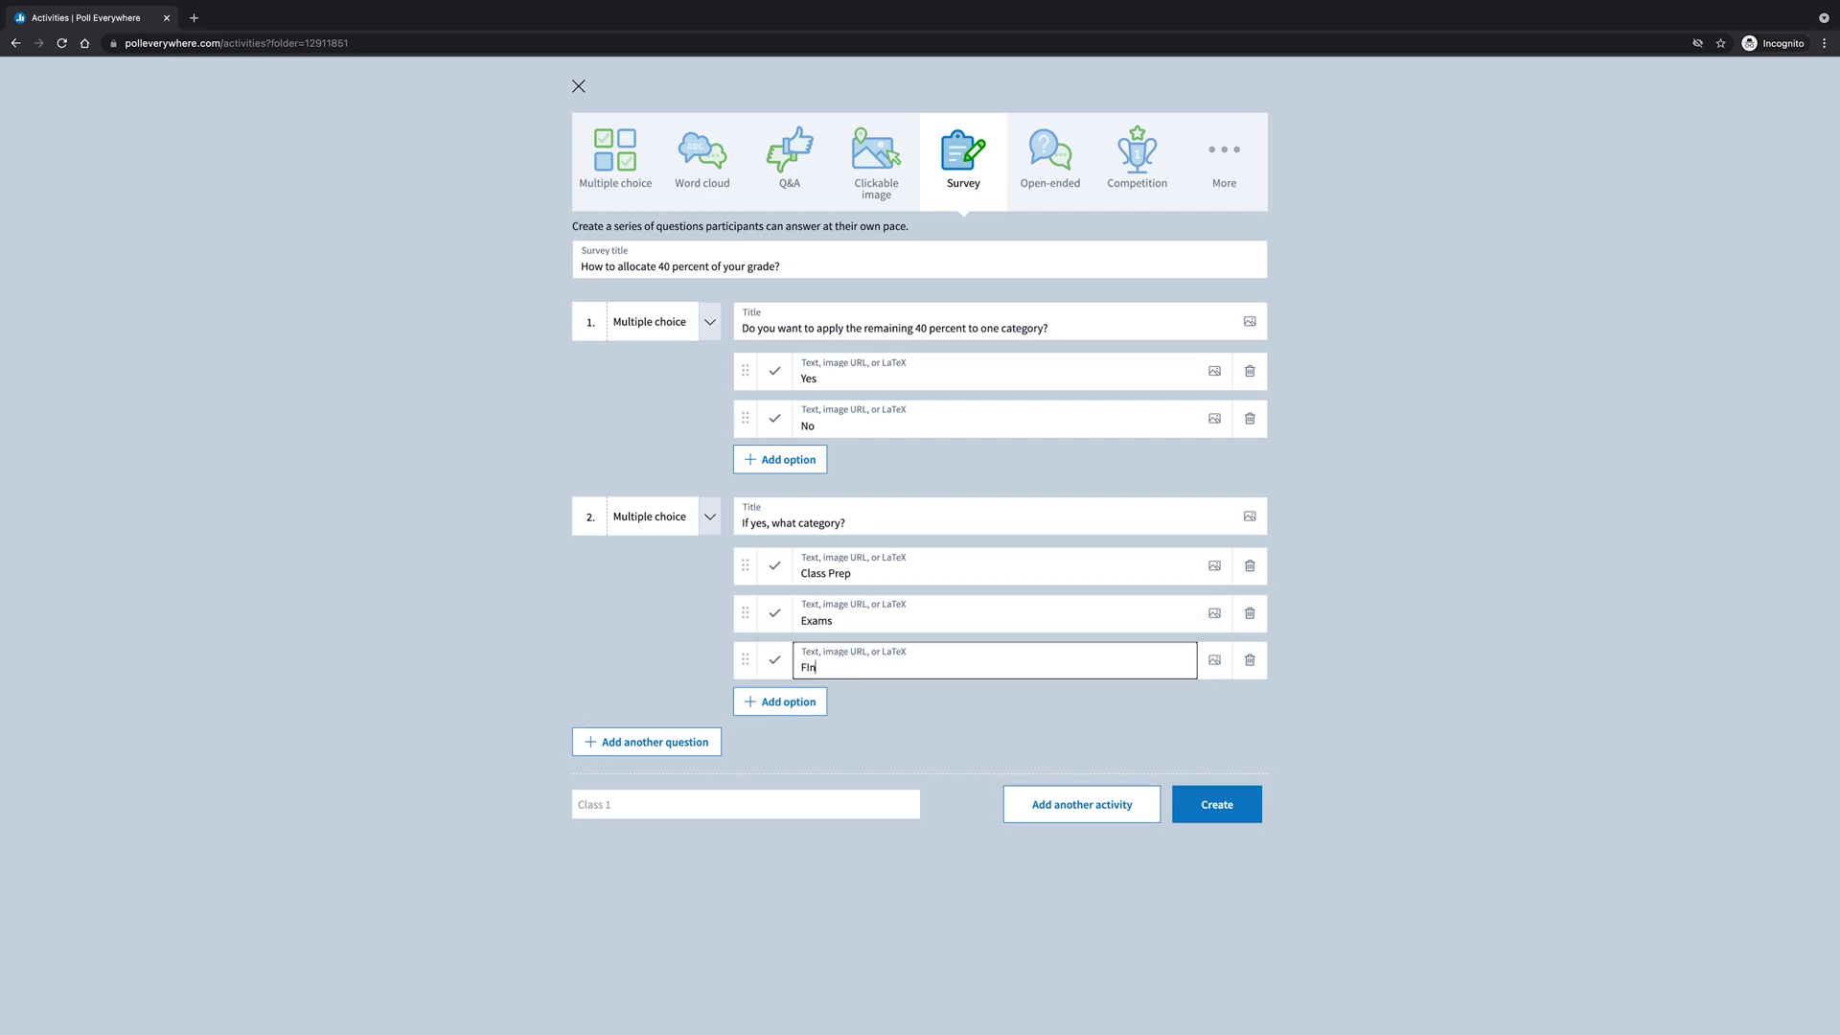
type("al Essay")
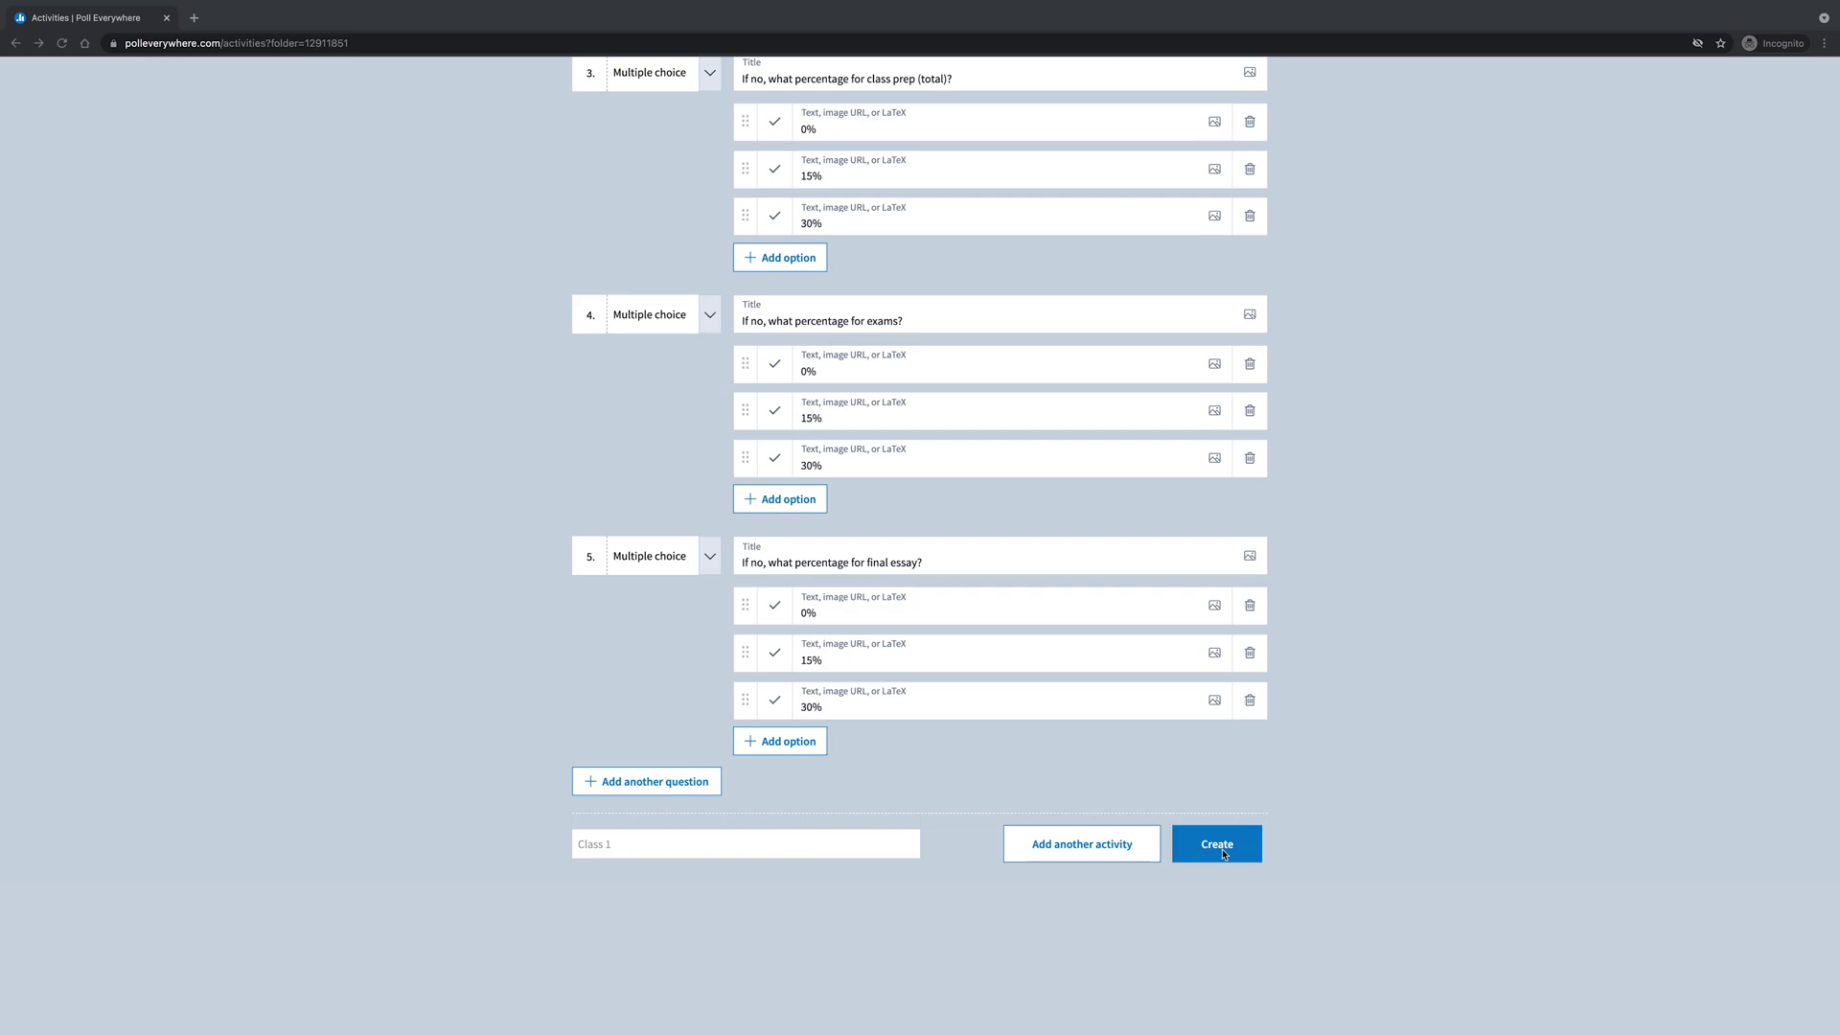
left_click(1216, 855)
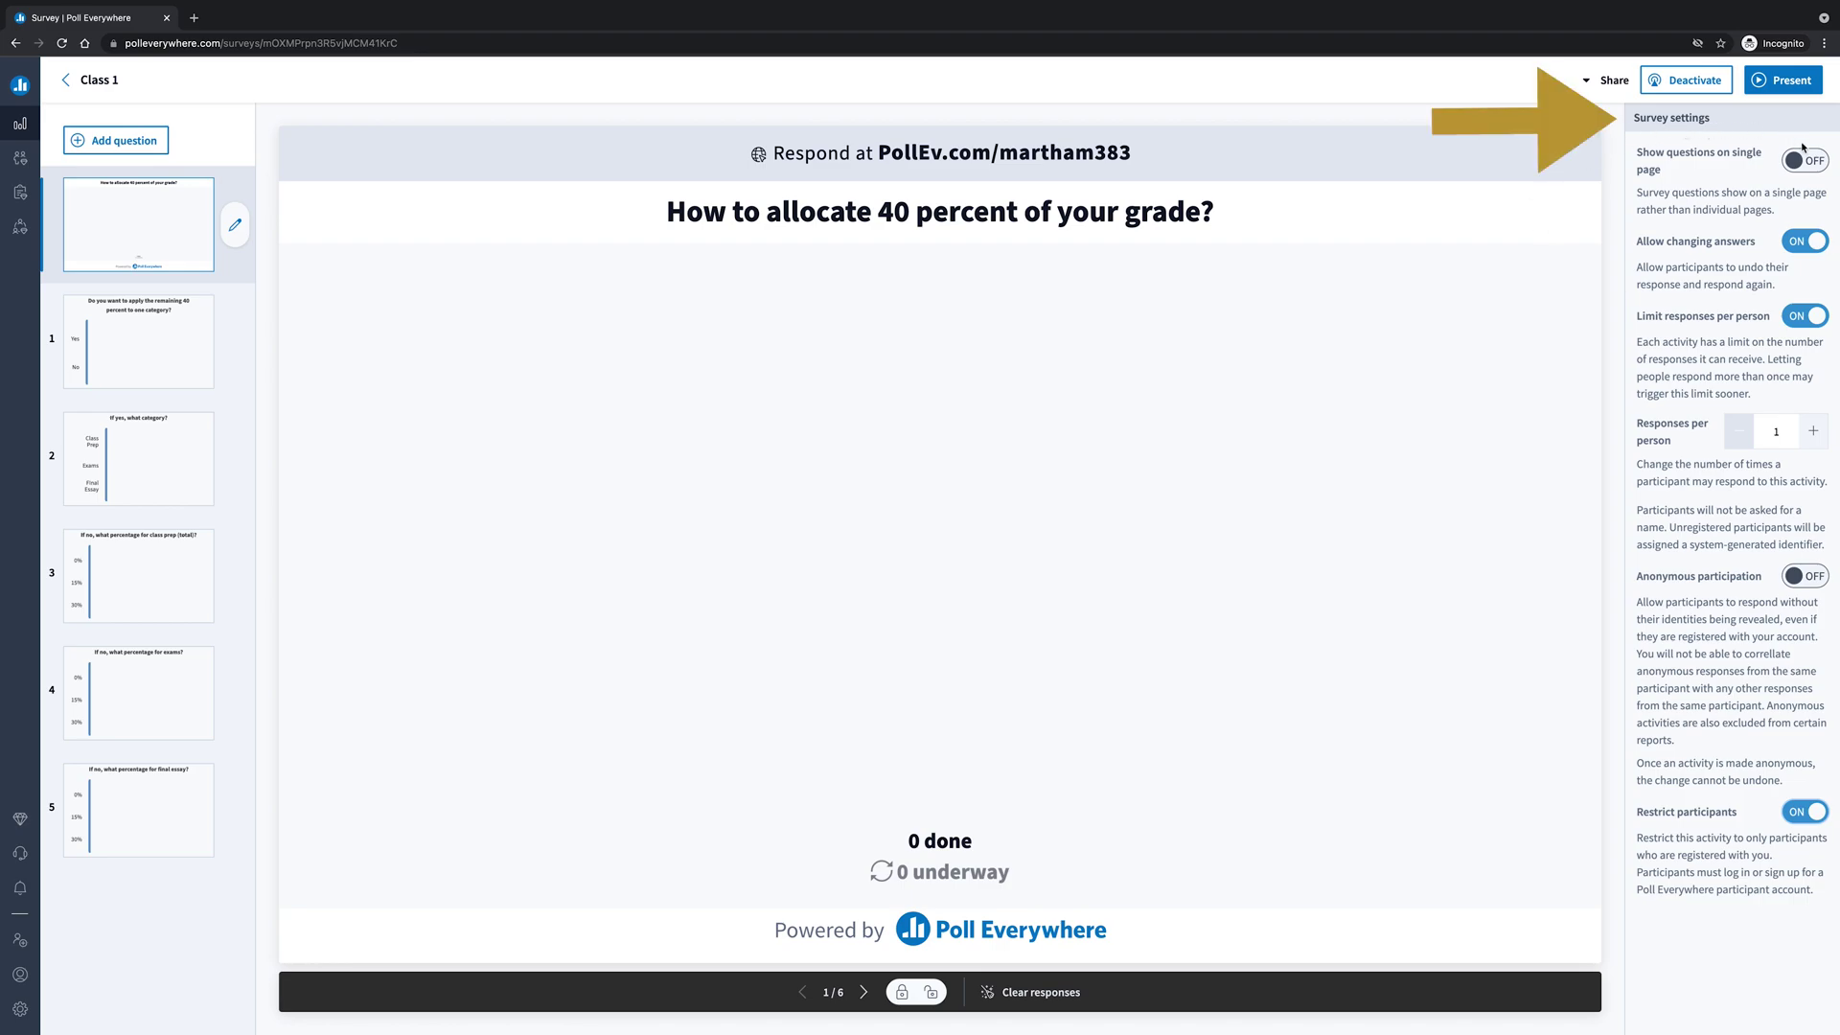
Toggle single-page question display on and off, then lock and unlock the survey's responses
left_click(1810, 173)
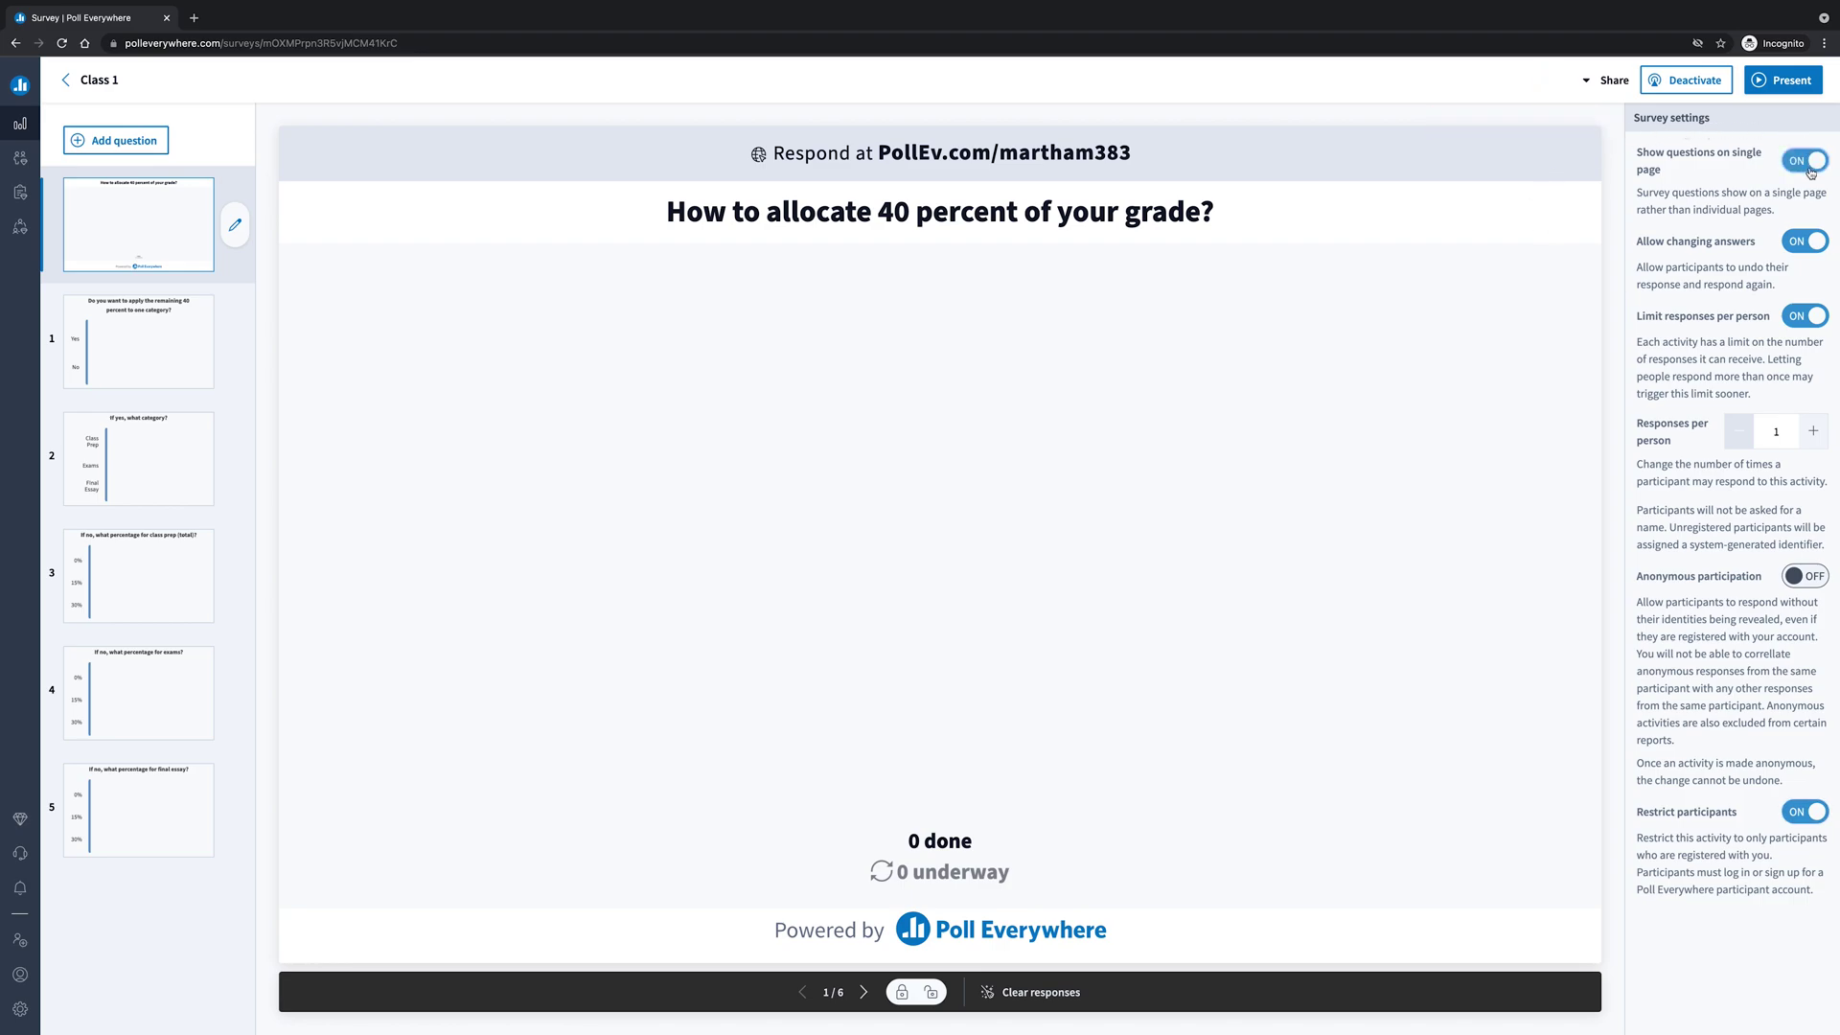
left_click(1810, 173)
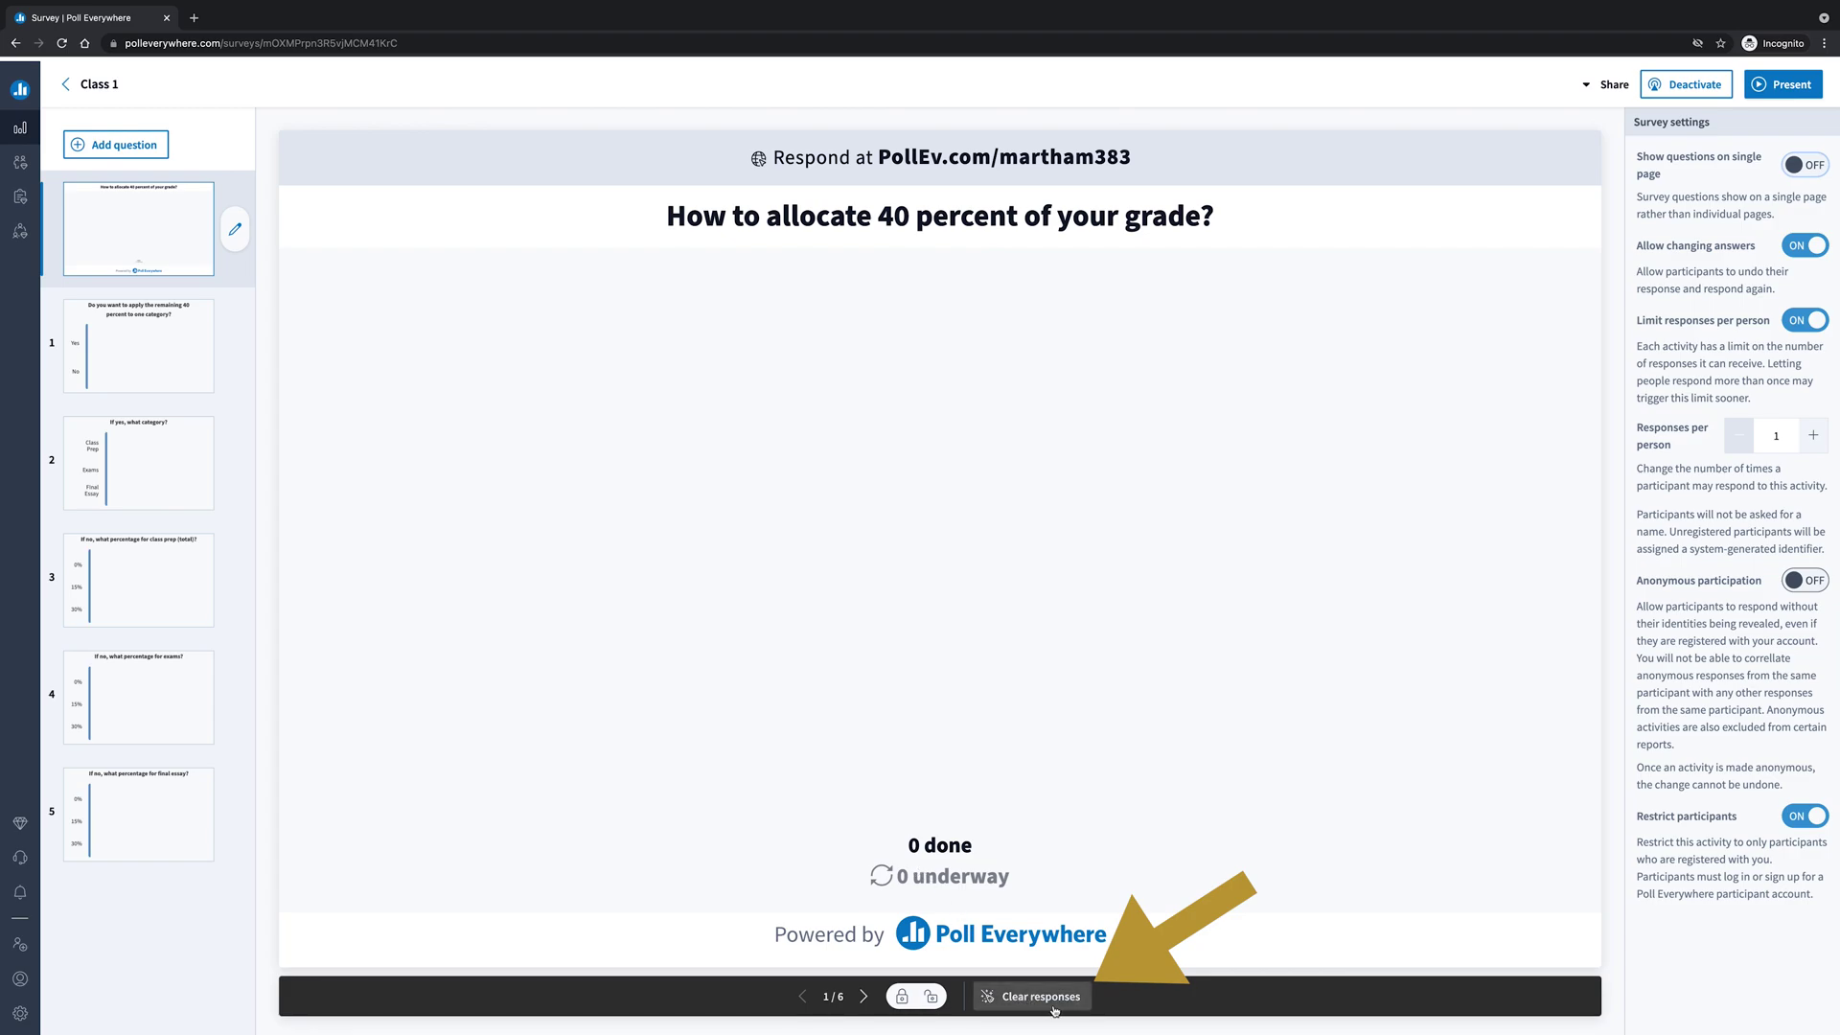
left_click(912, 998)
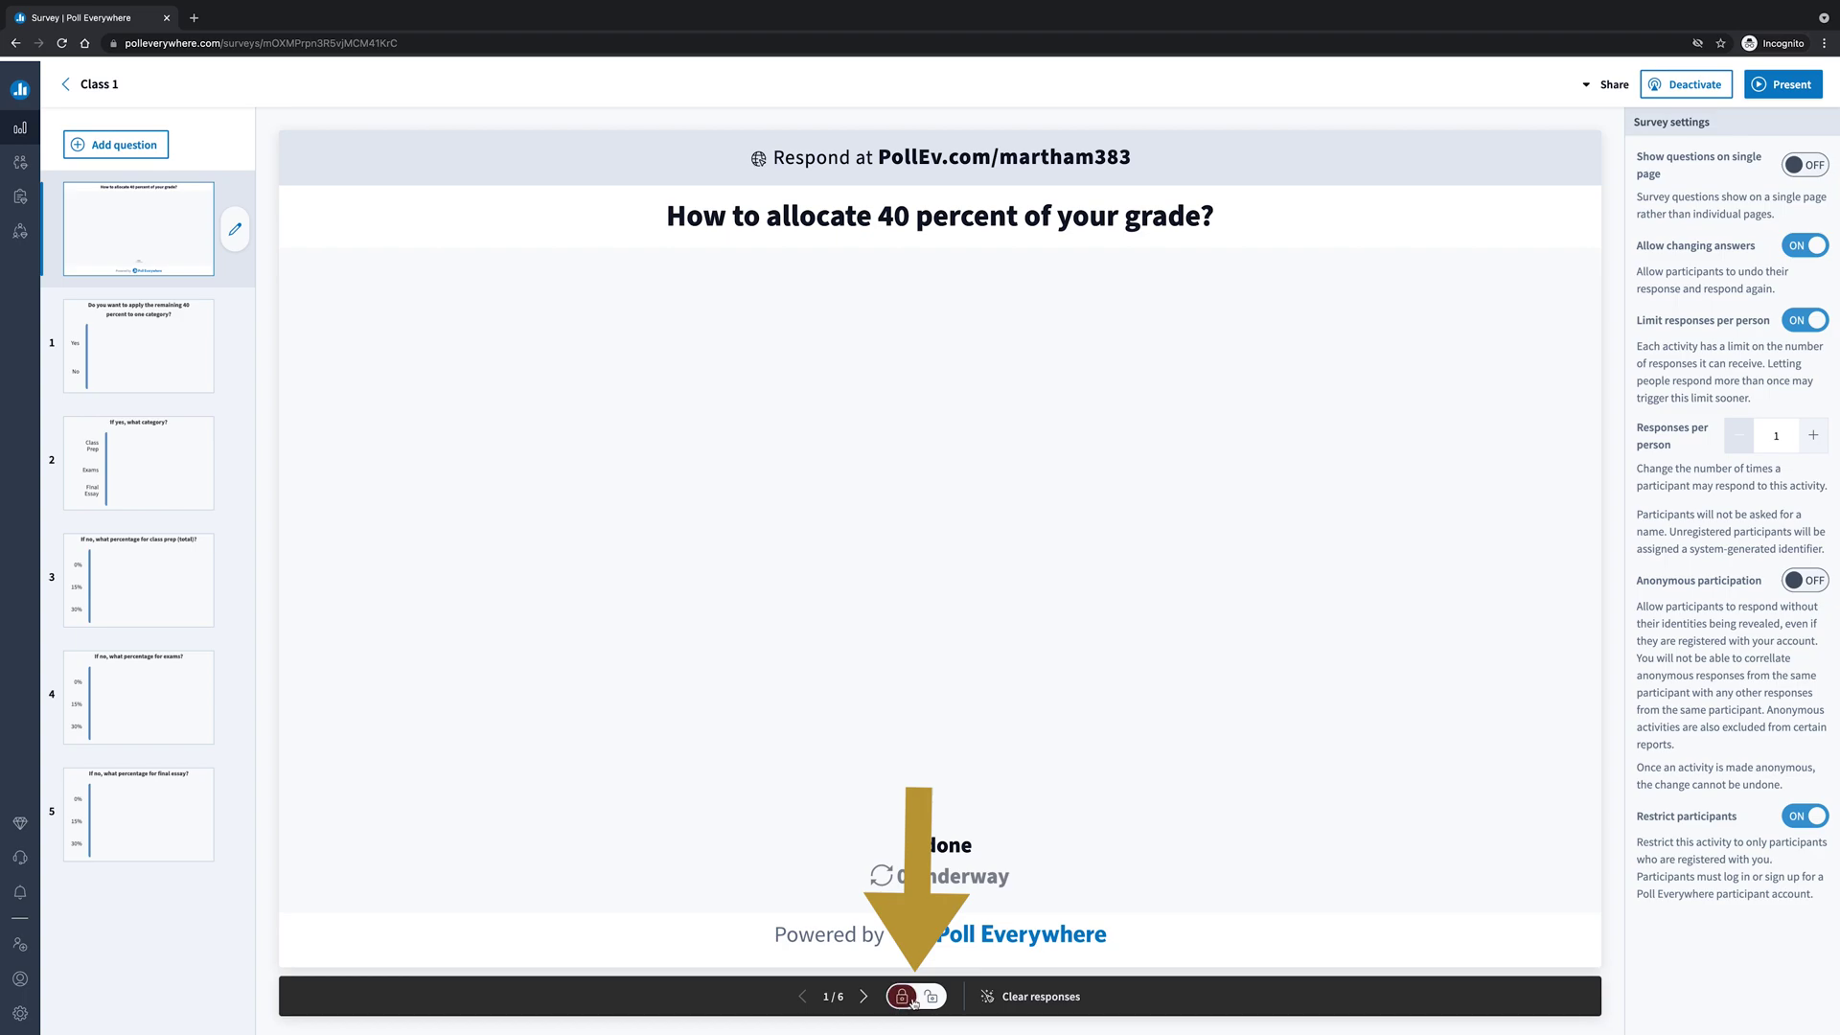
left_click(930, 997)
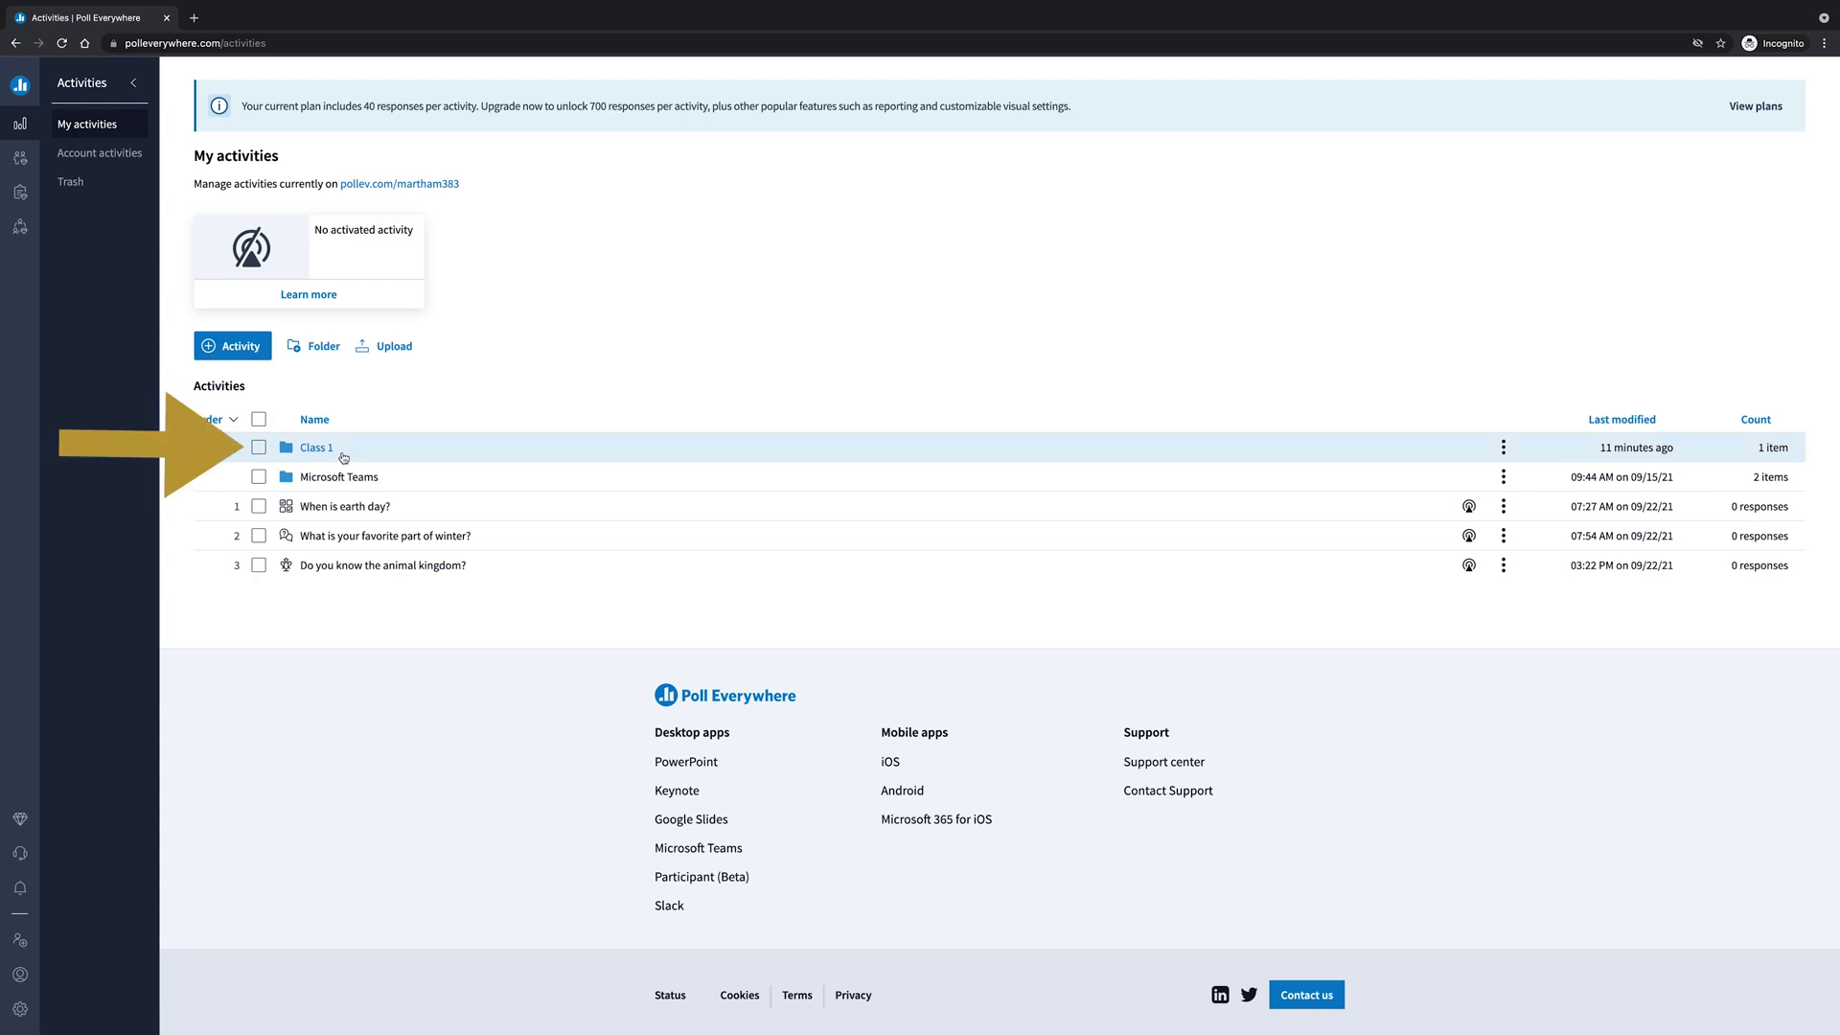
Open the 40-percent survey from Class 1, activate it, and present it full screen
left_click(343, 454)
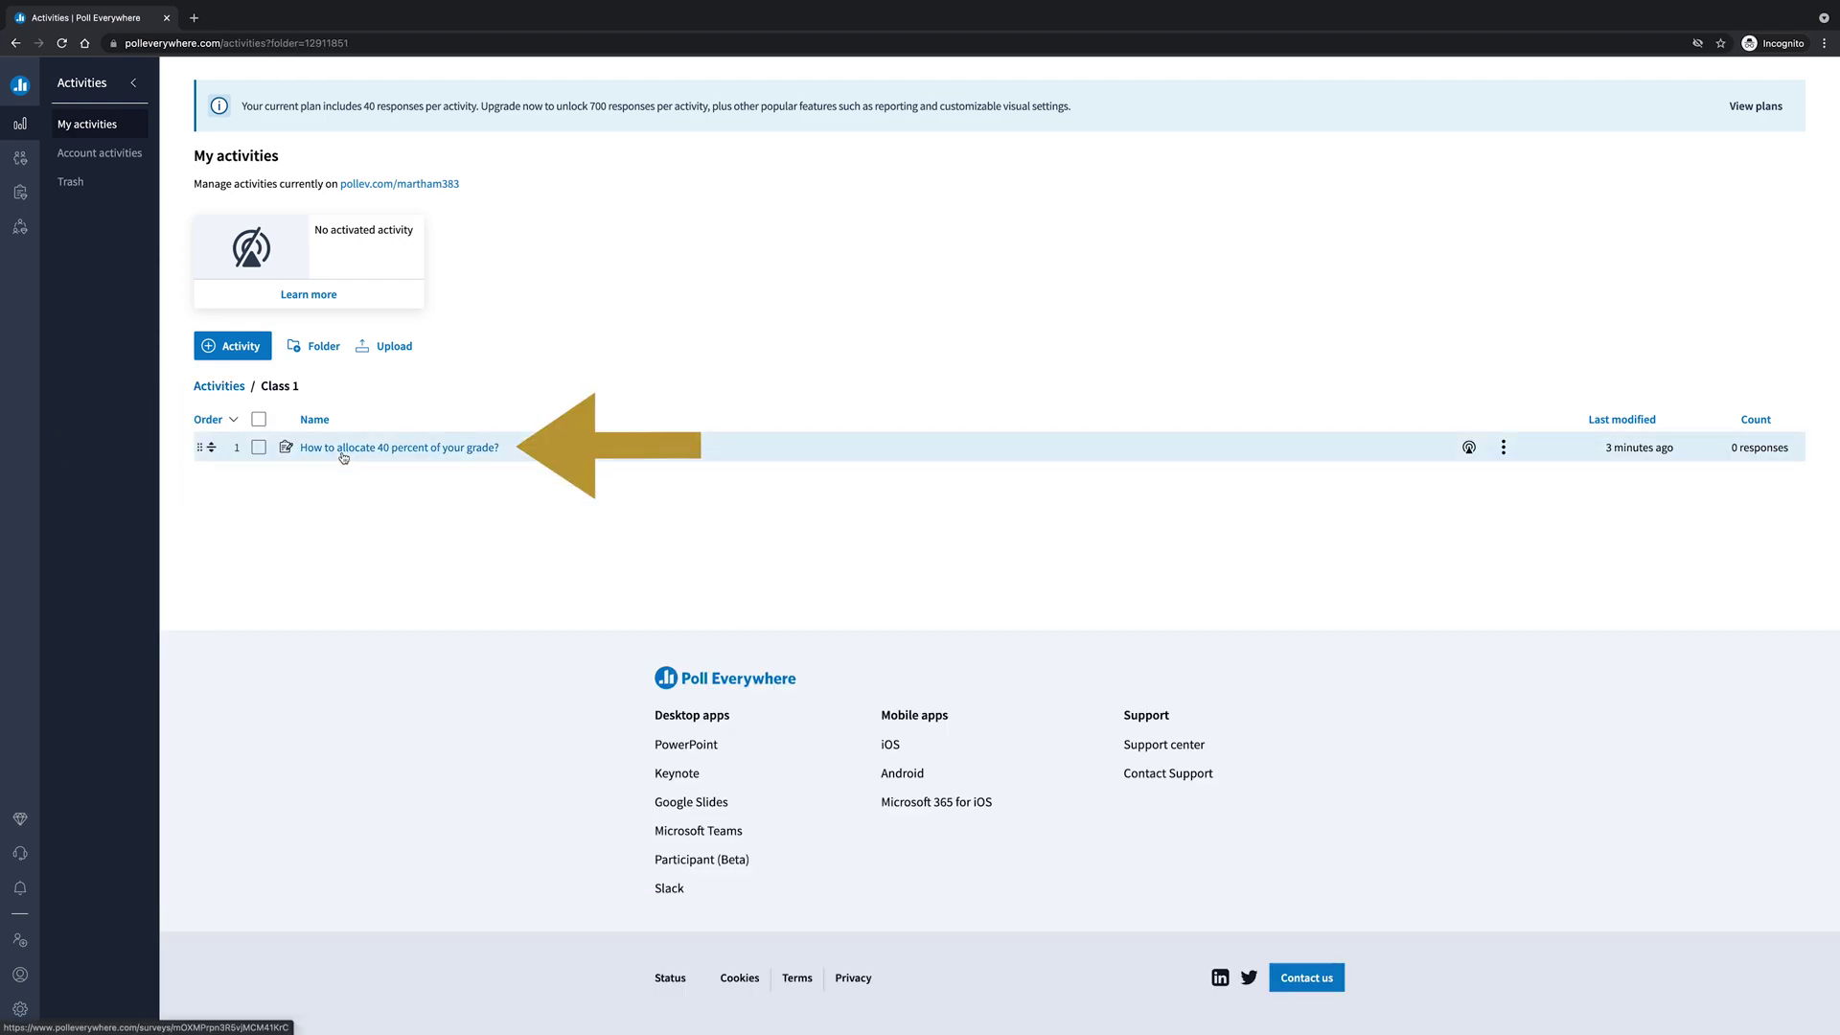
left_click(343, 450)
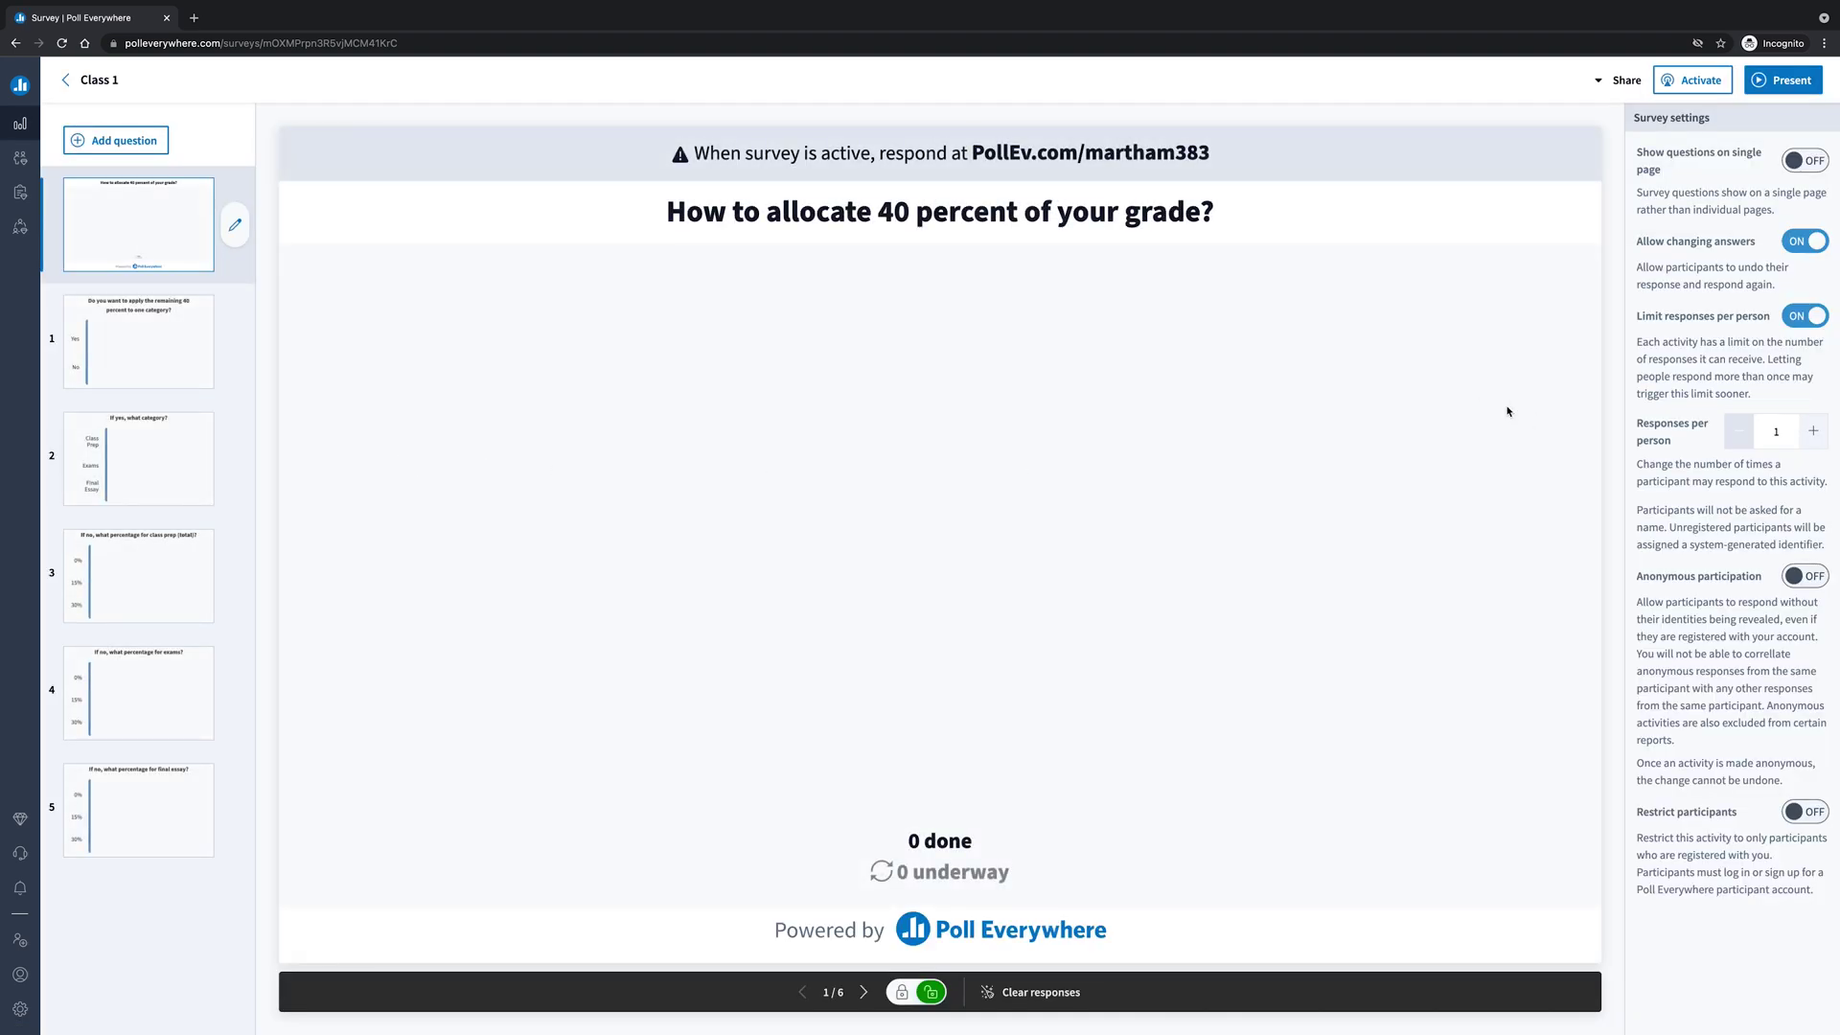
left_click(1697, 84)
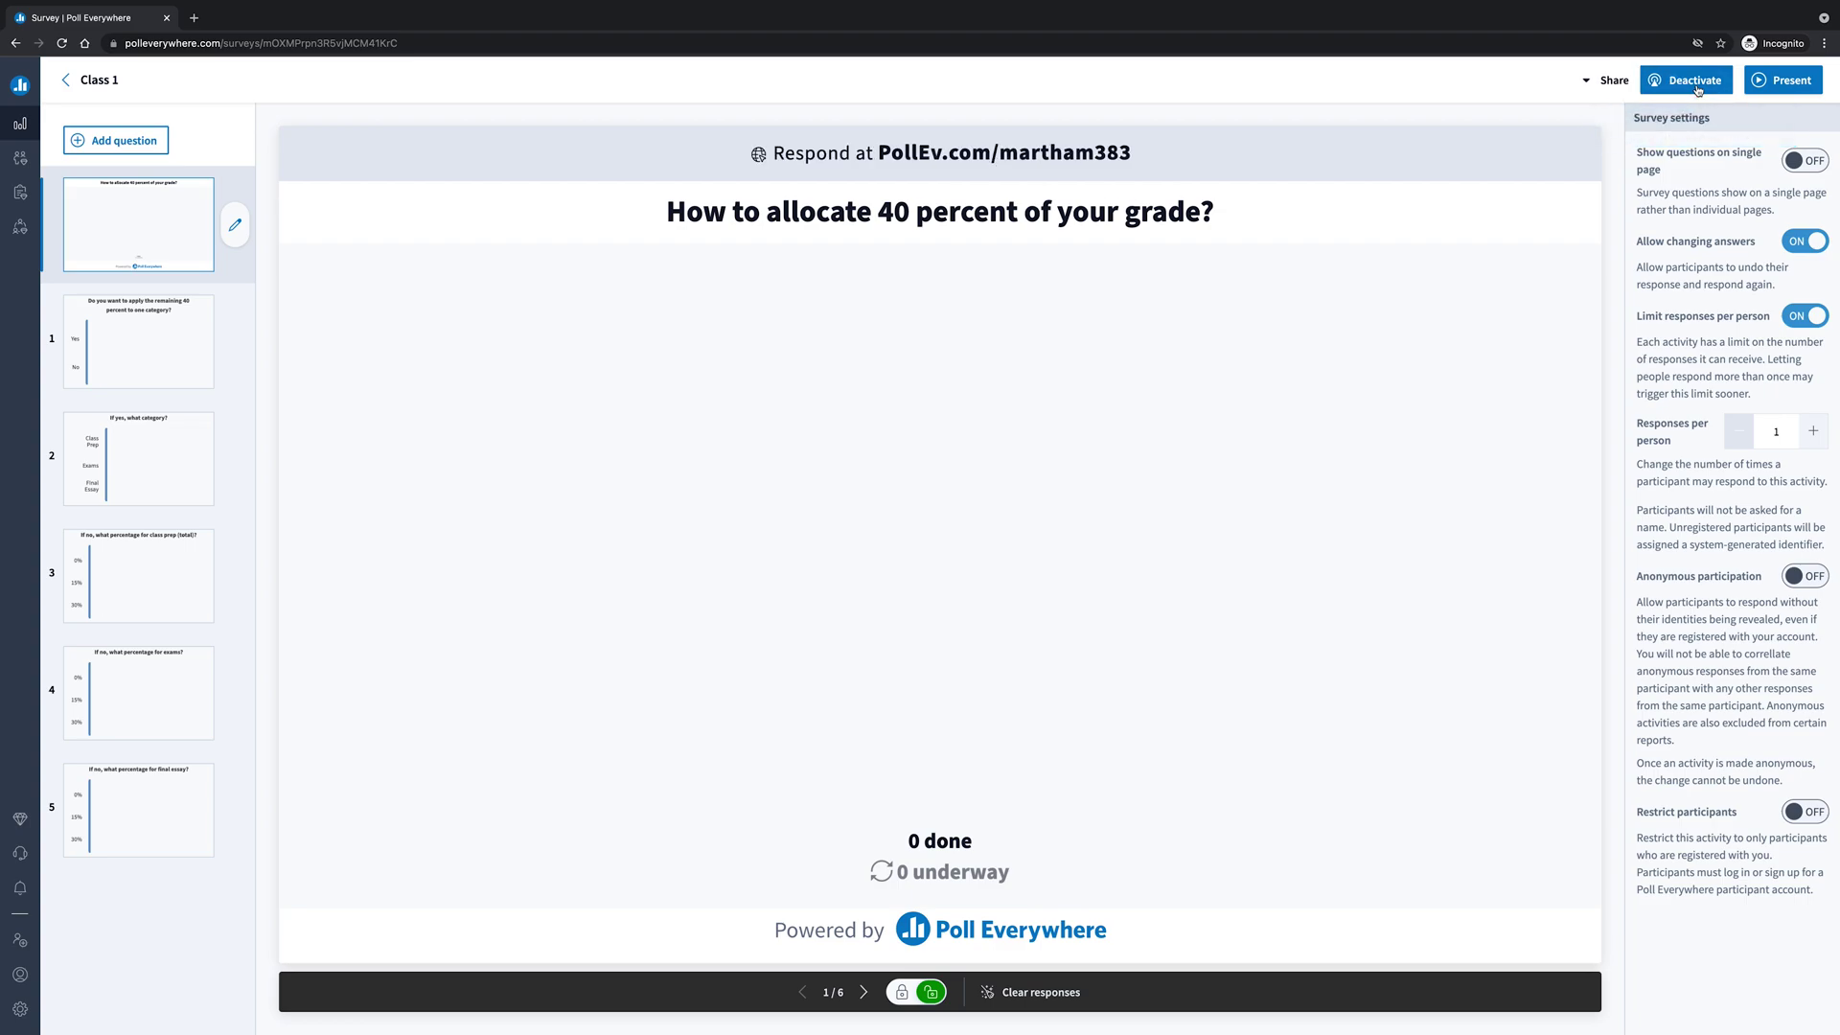
left_click(1779, 84)
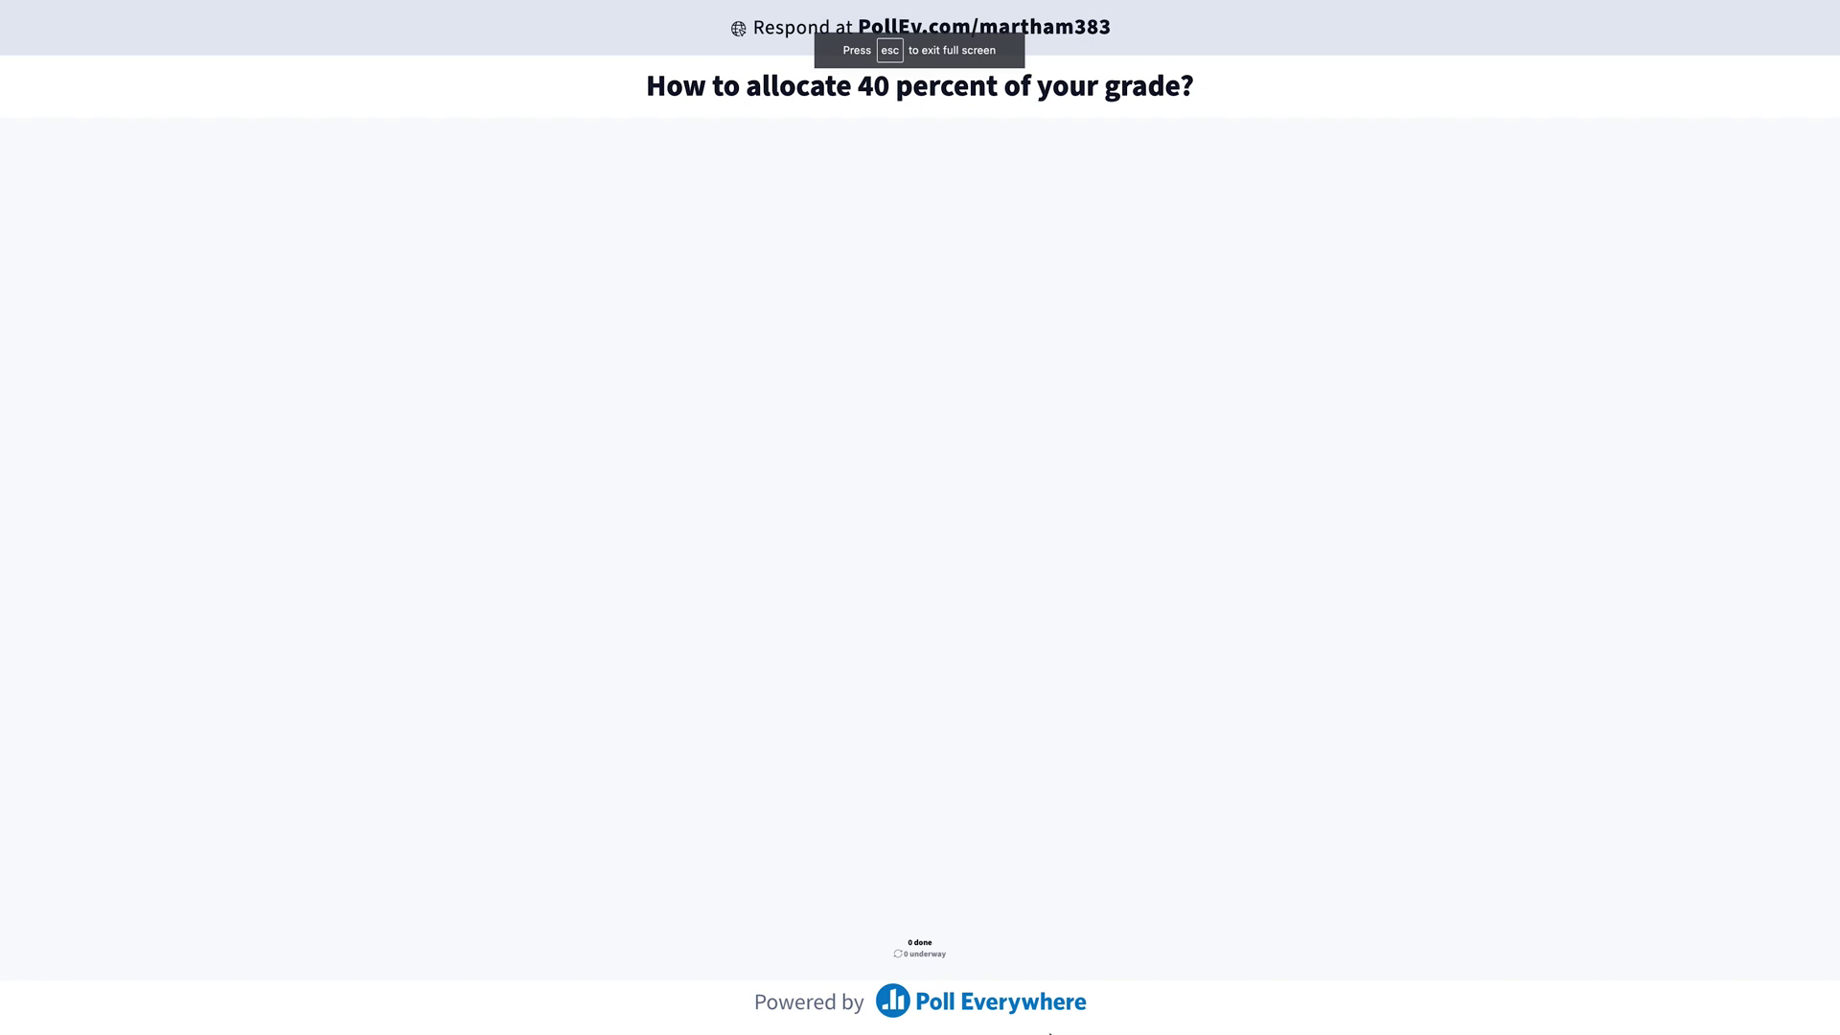
Advance to the first question and switch between its answer options and the response chart
mouse_move(743, 1016)
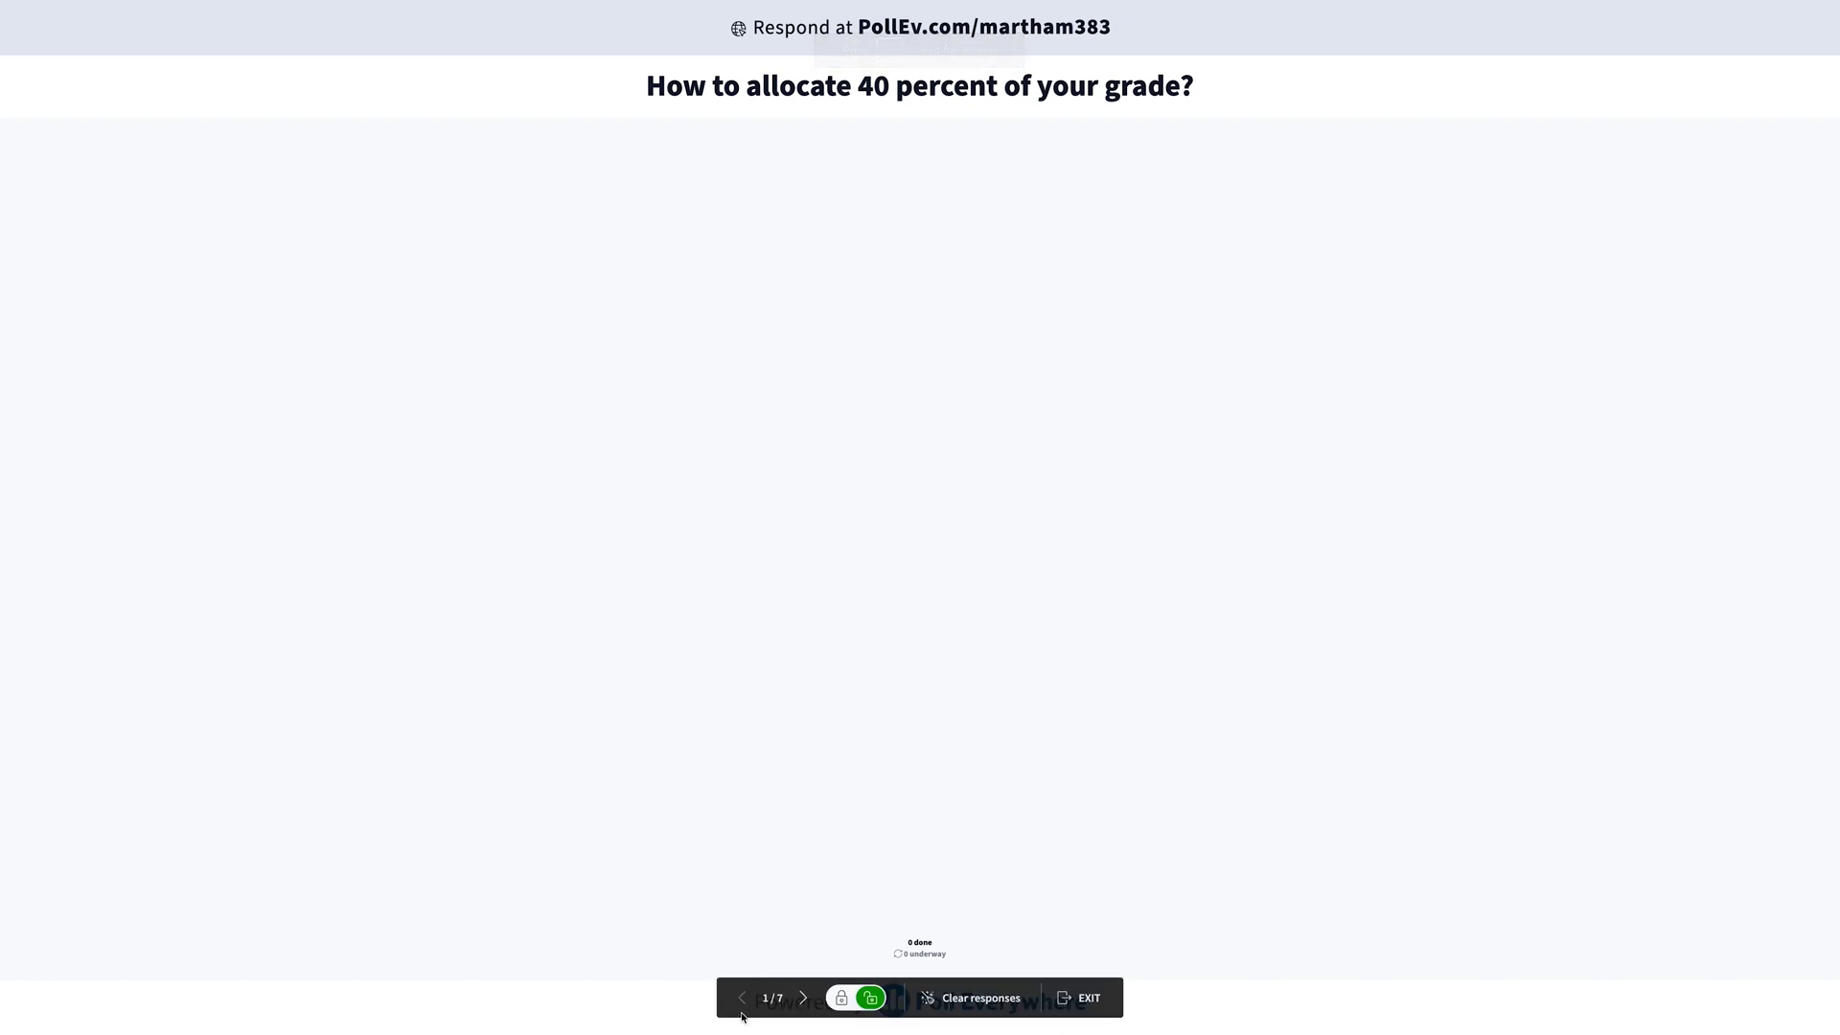
left_click(805, 1001)
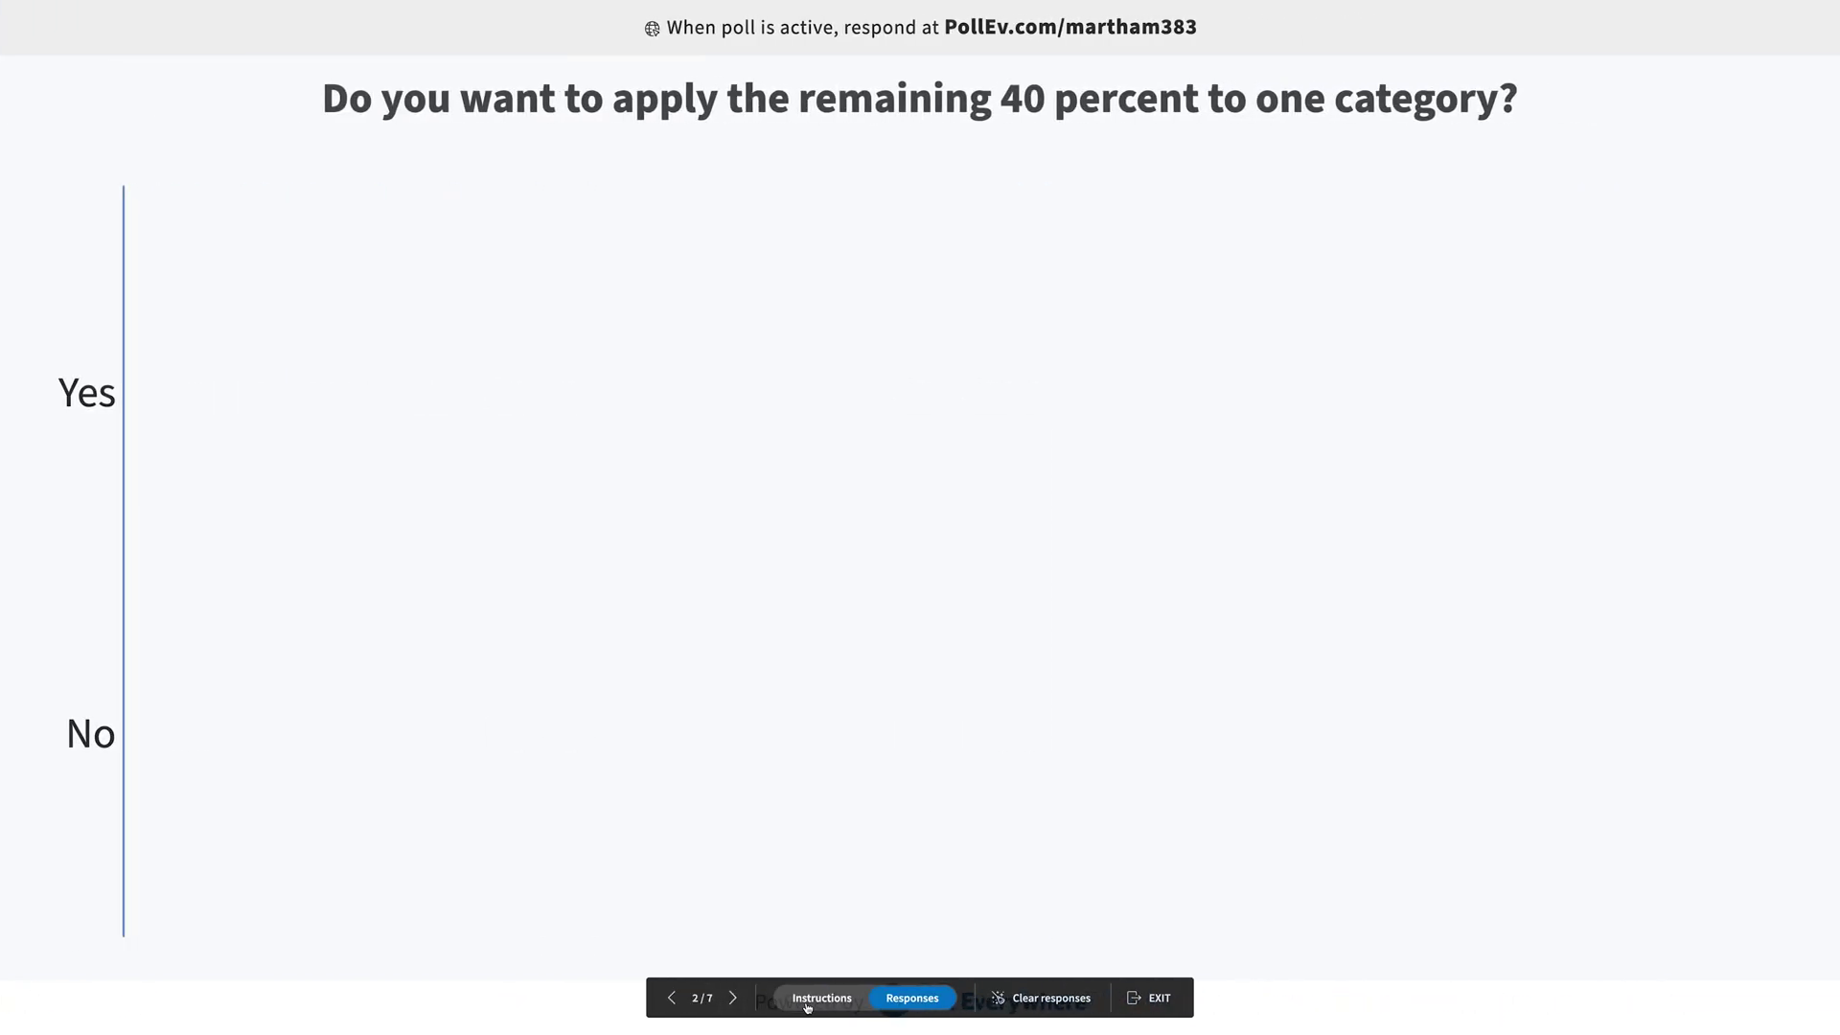
left_click(829, 1003)
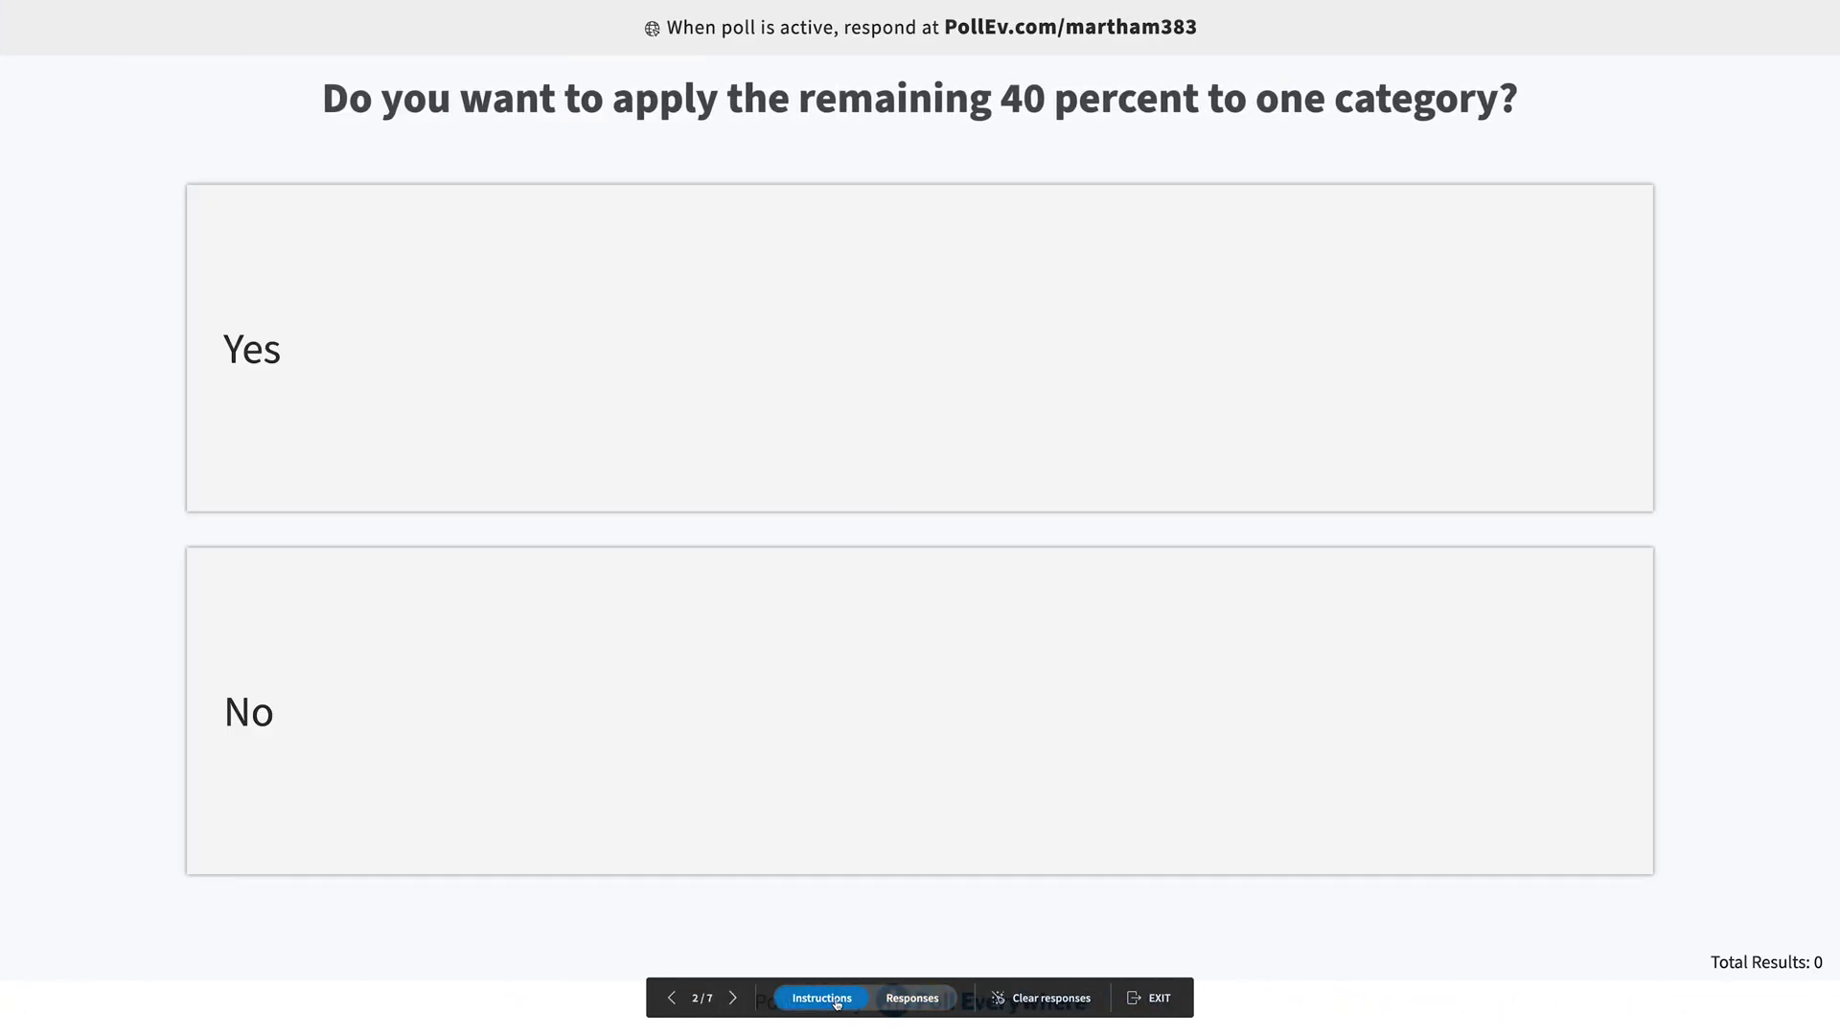
left_click(907, 1002)
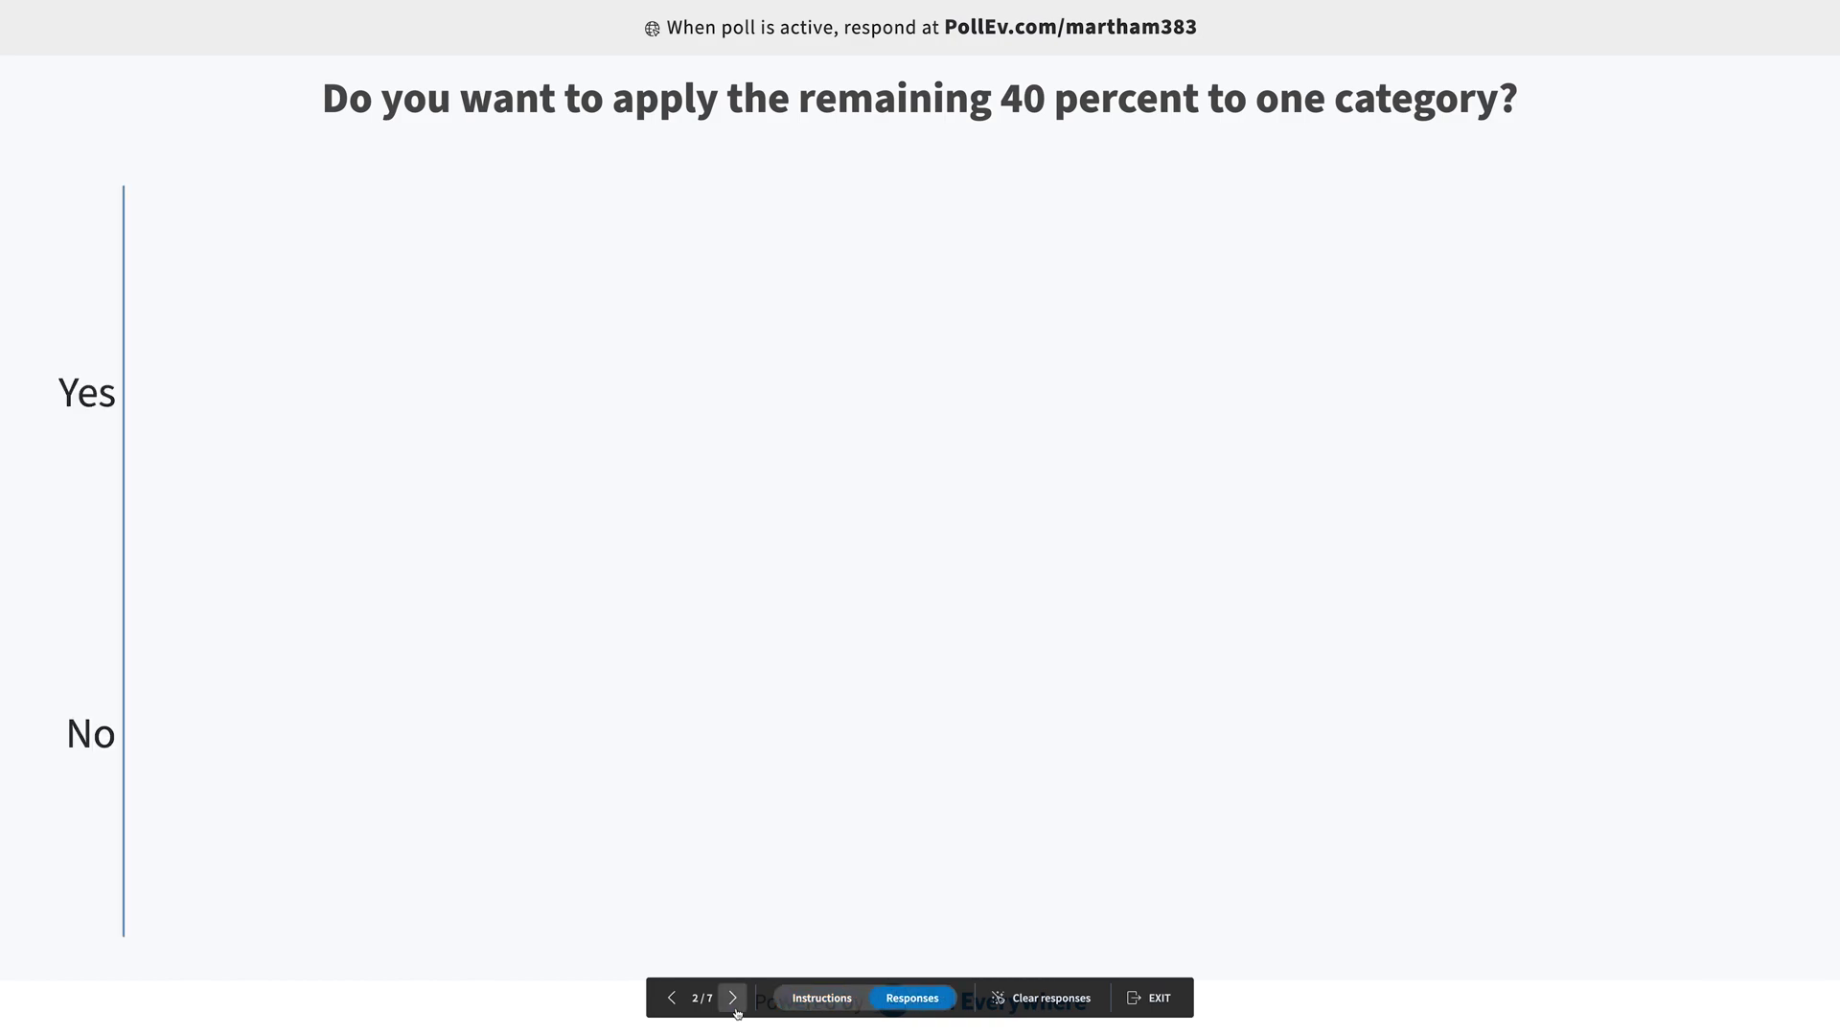
Advance through the remaining questions to the end of the survey and exit presentation mode
left_click(733, 1000)
left_click(733, 999)
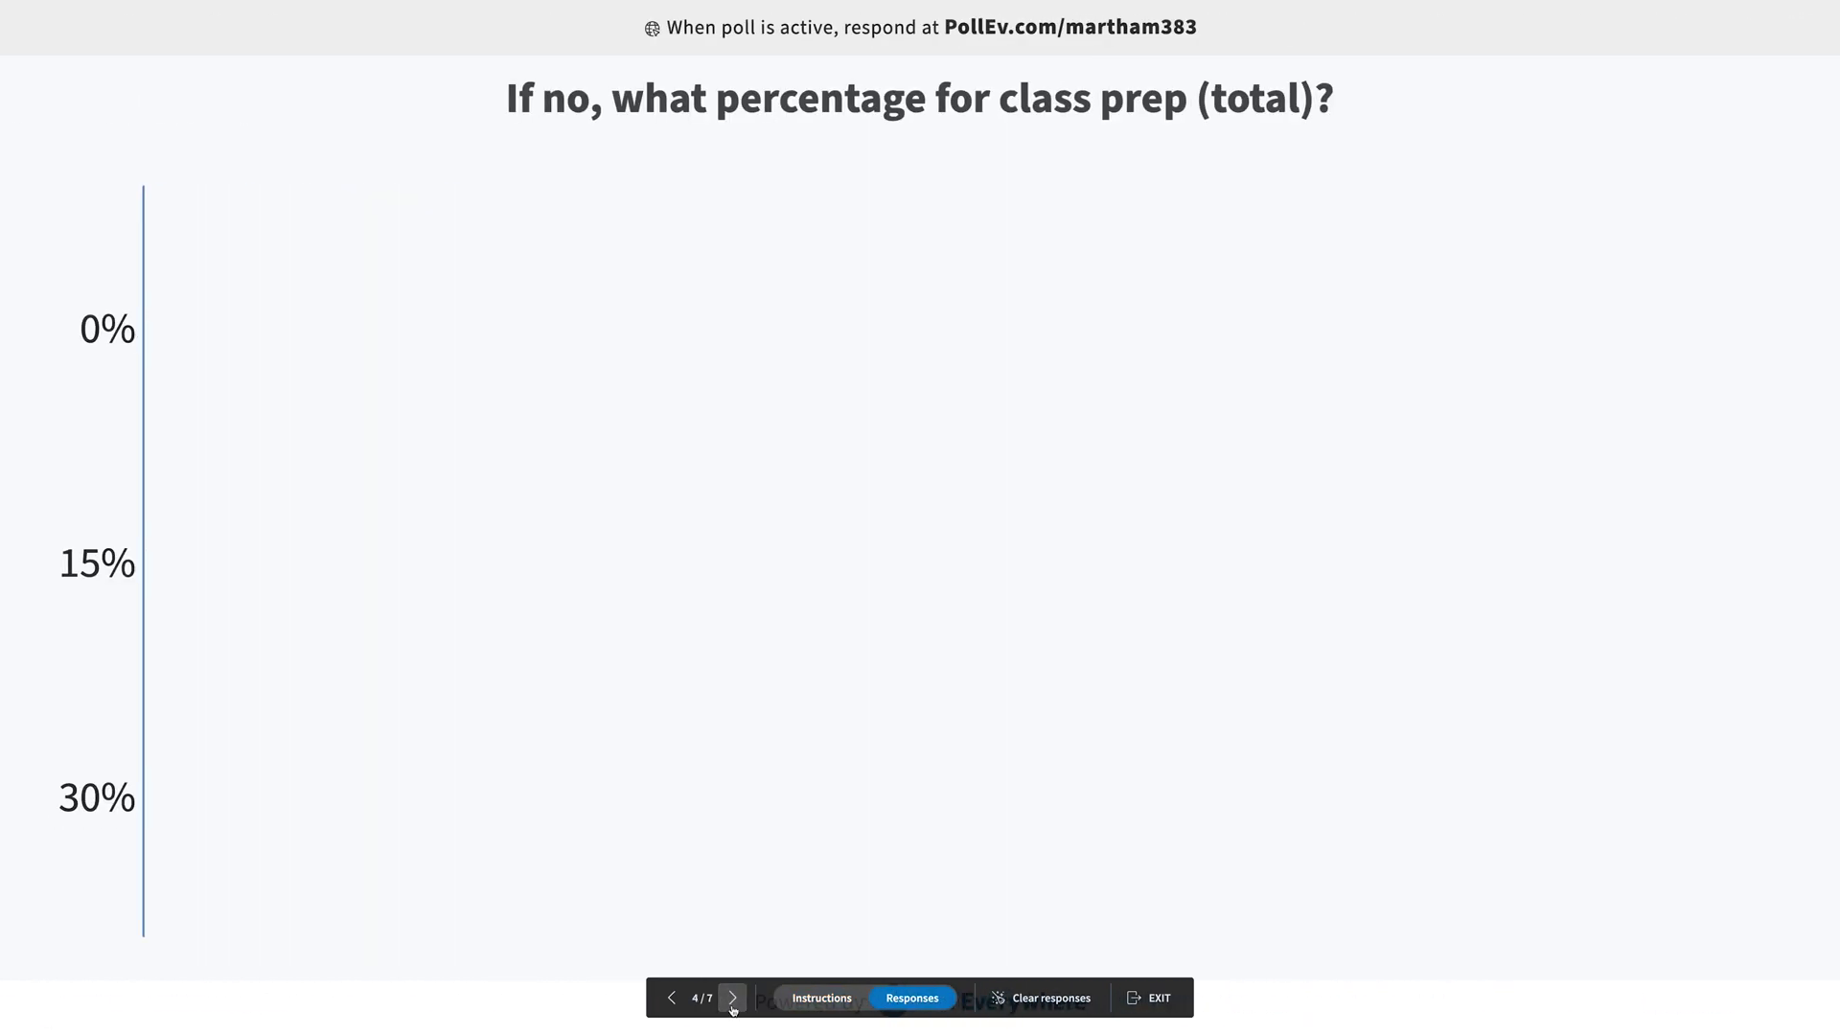
left_click(733, 999)
left_click(733, 1000)
left_click(732, 1000)
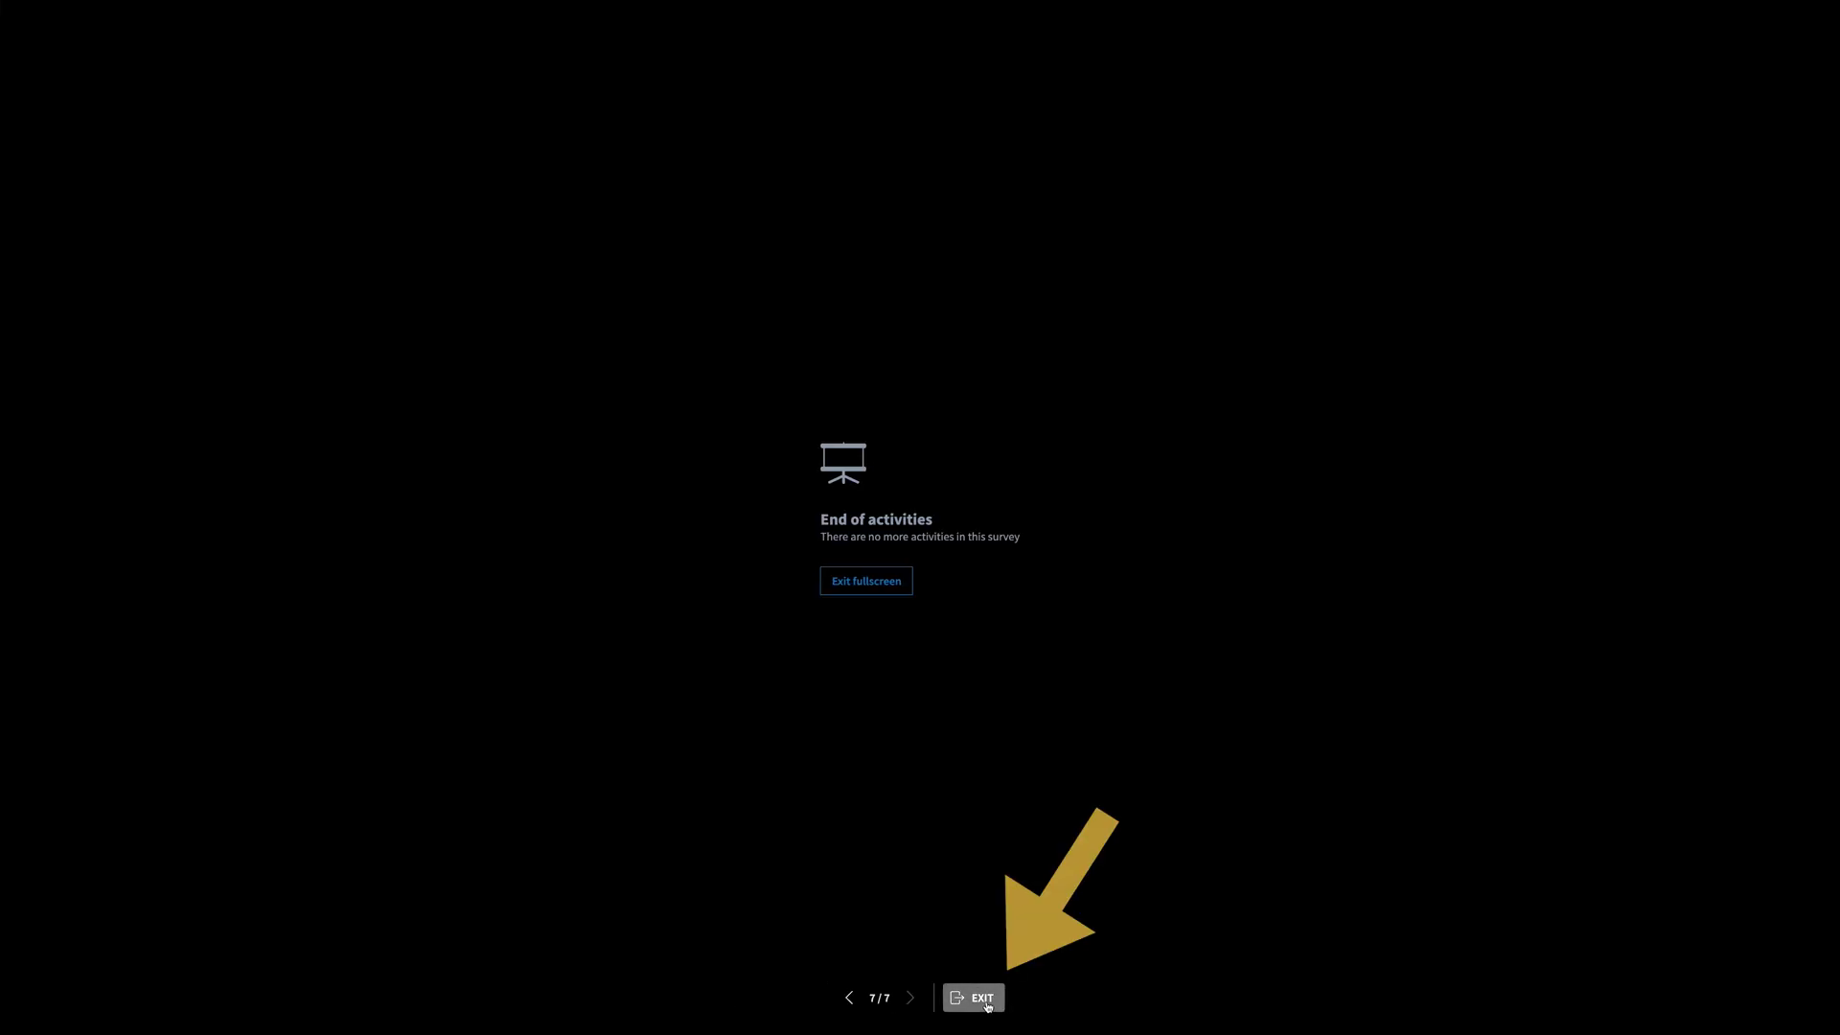
left_click(982, 998)
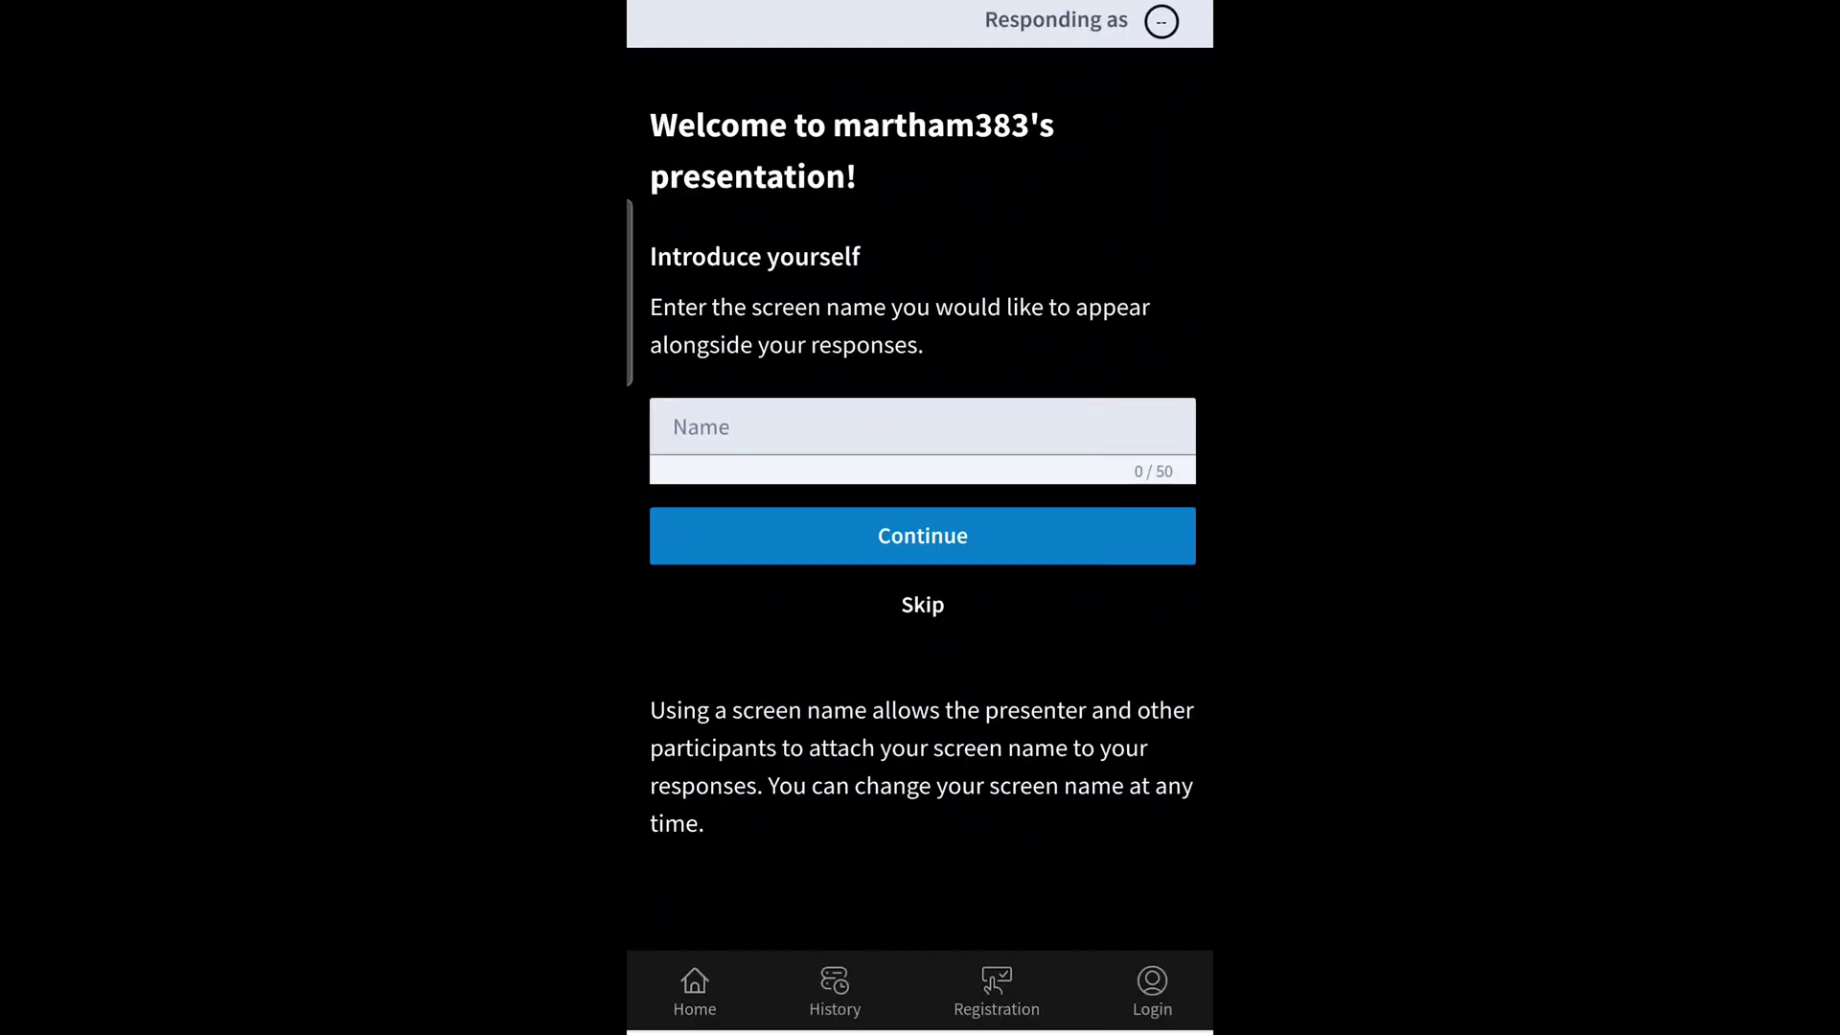
Join the survey as a participant with the screen name 'Test'
left_click(922, 427)
type("Test")
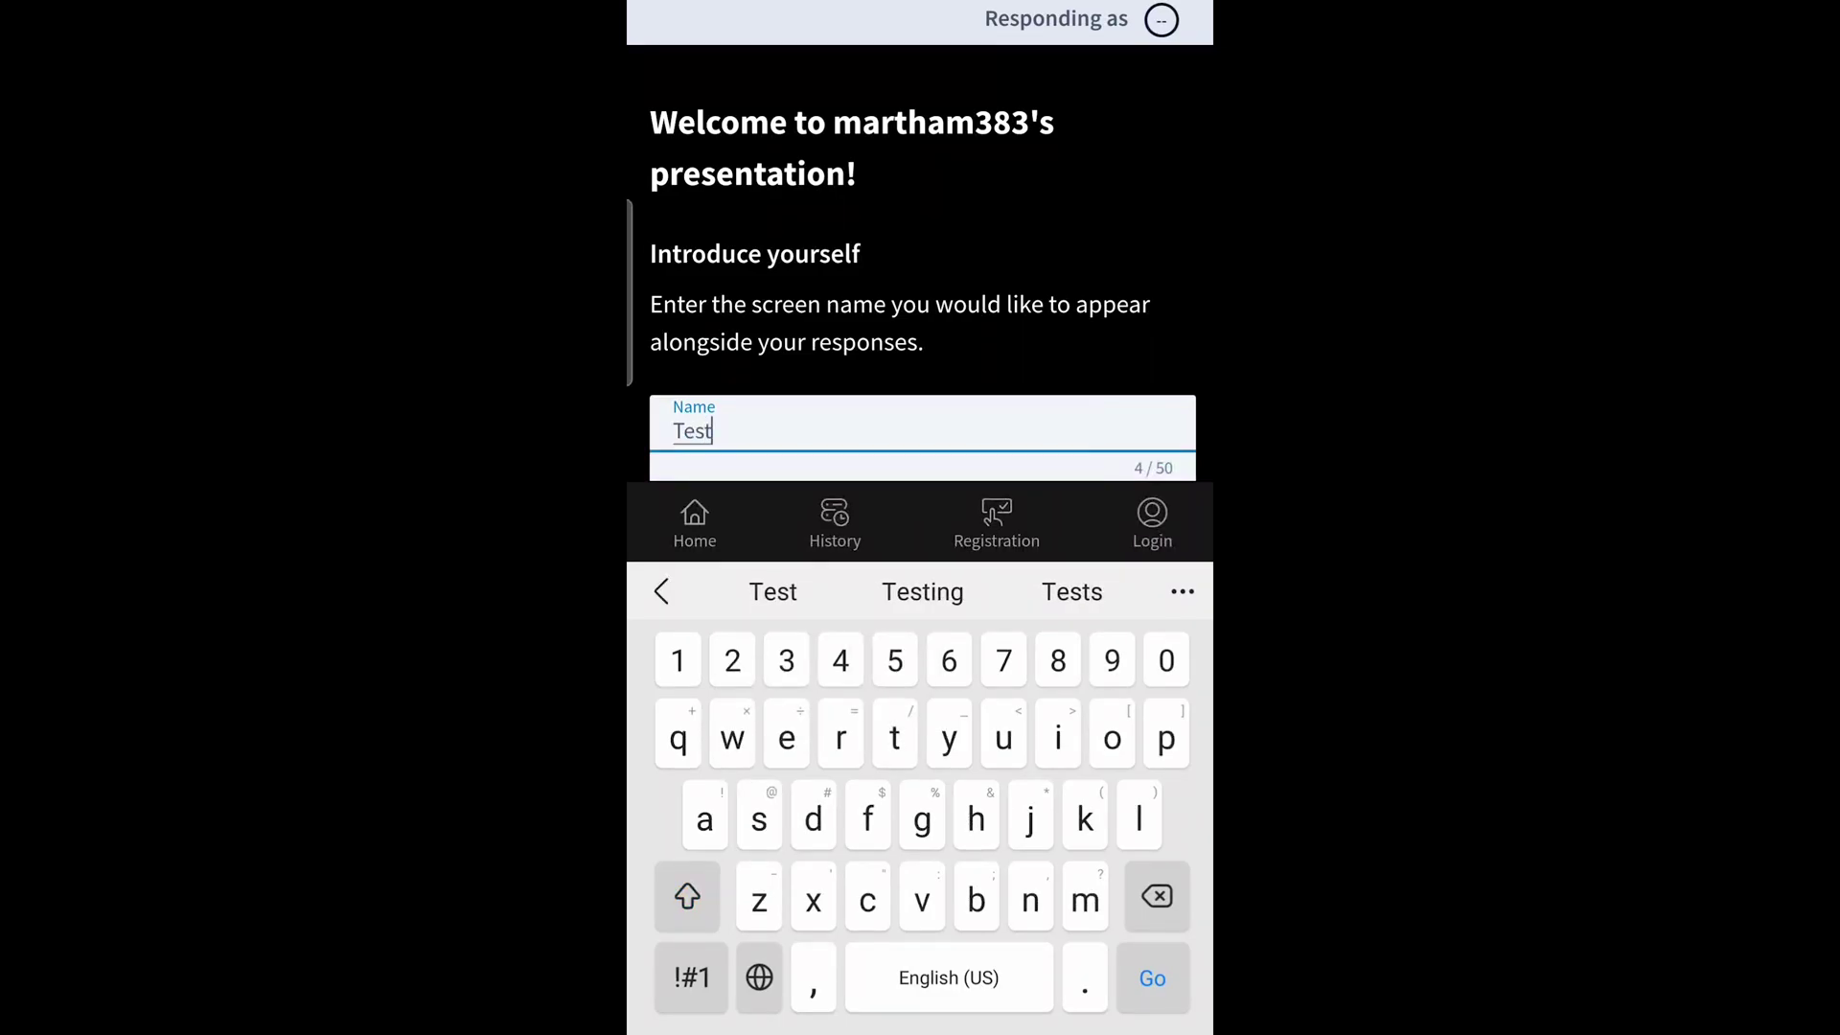
key("Return")
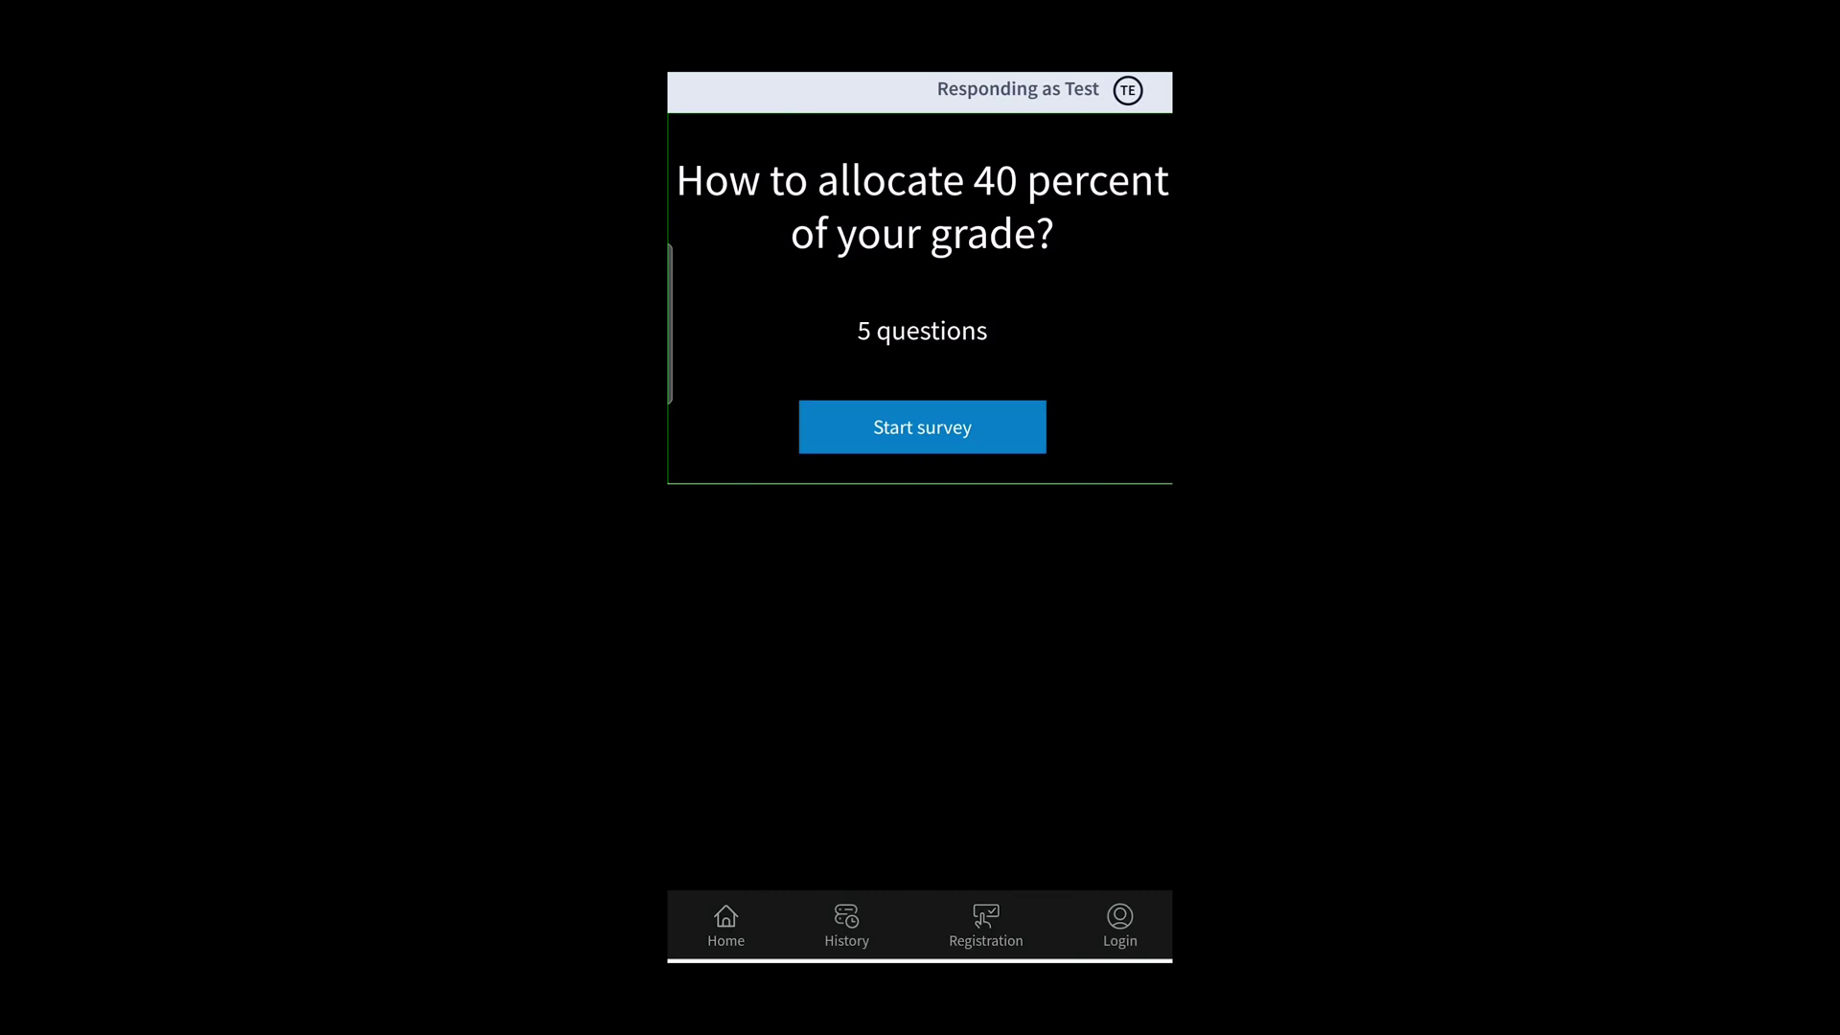
Start the survey and answer No, Exams, 15%, 0%, then the last question, to finish
left_click(921, 427)
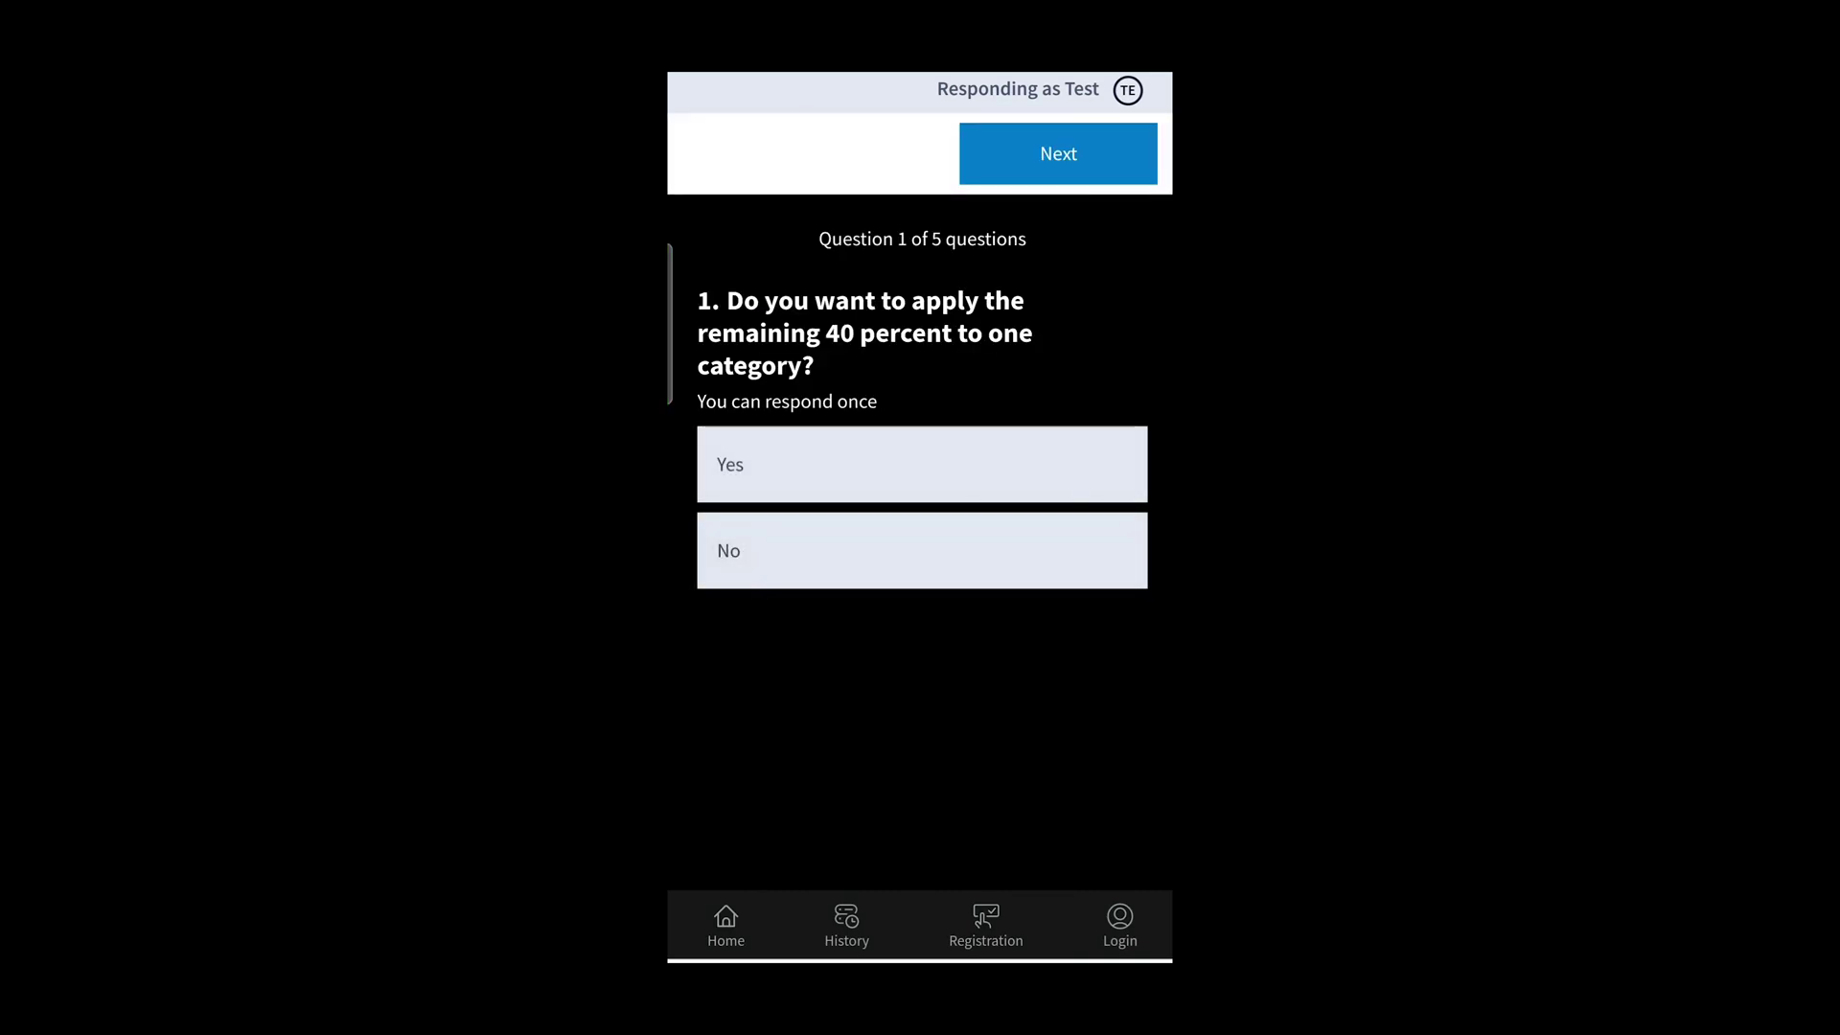
left_click(922, 550)
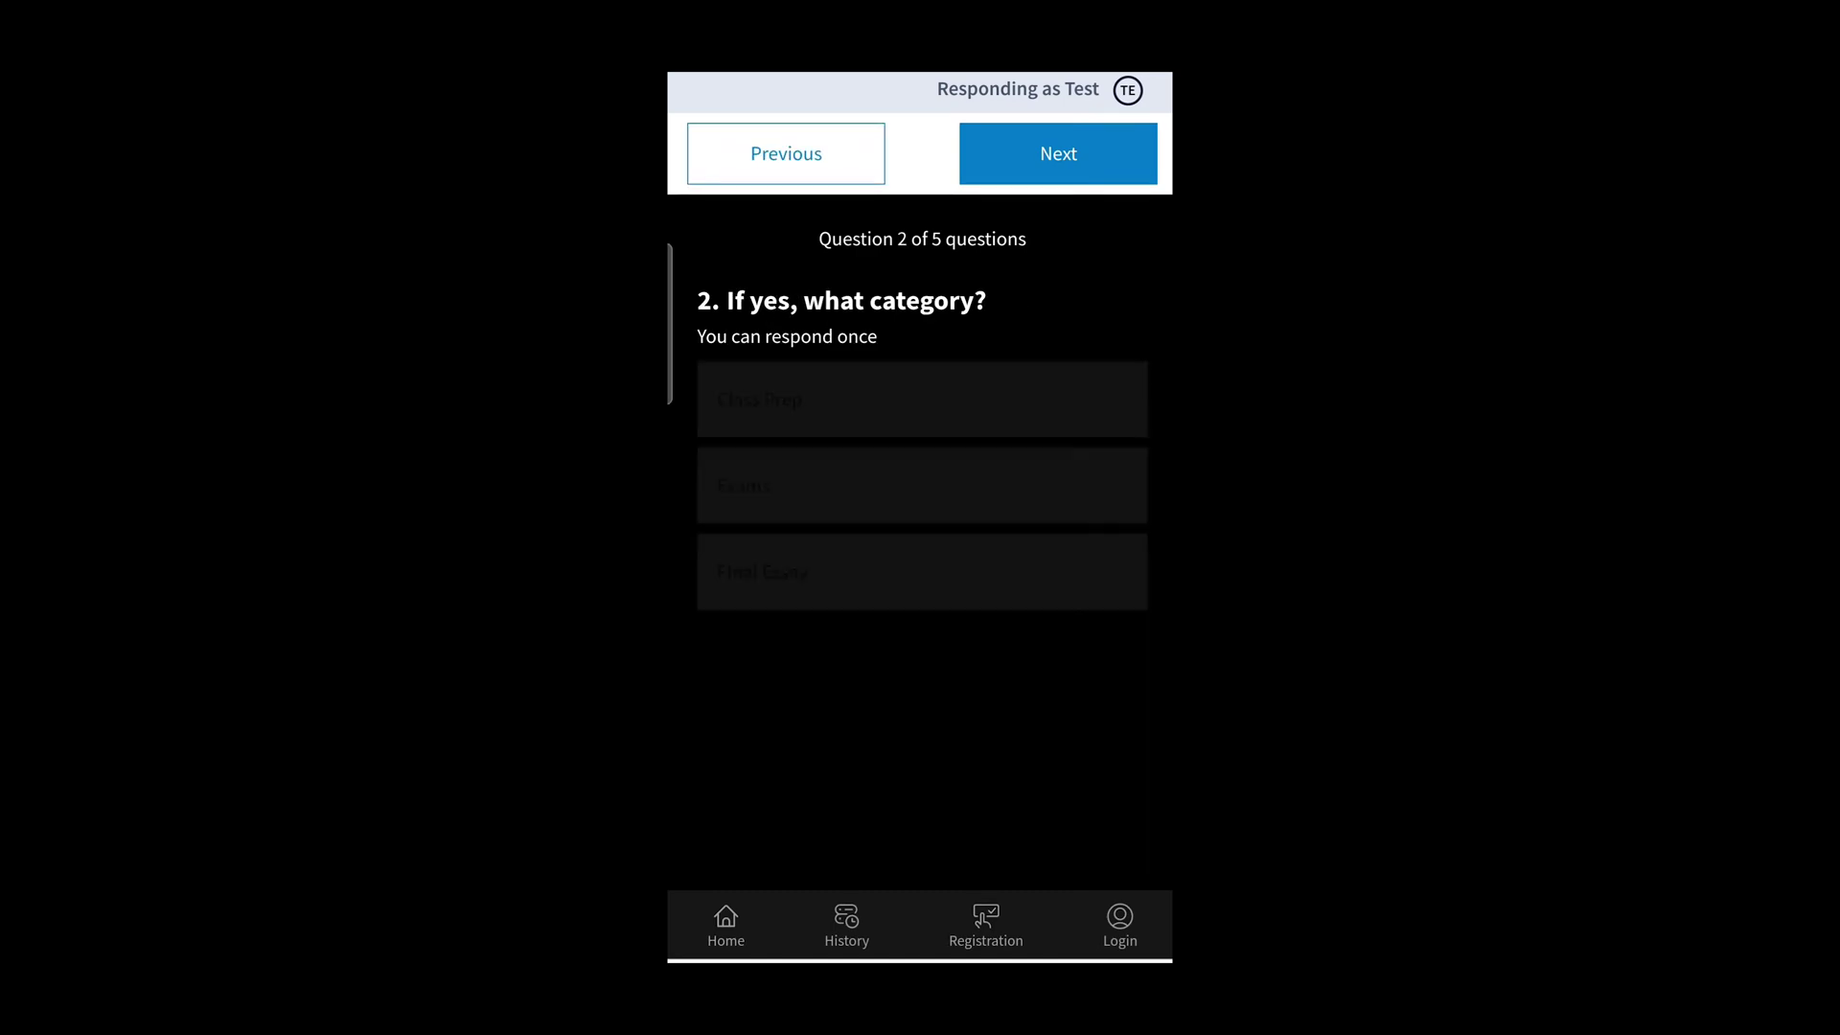
left_click(922, 485)
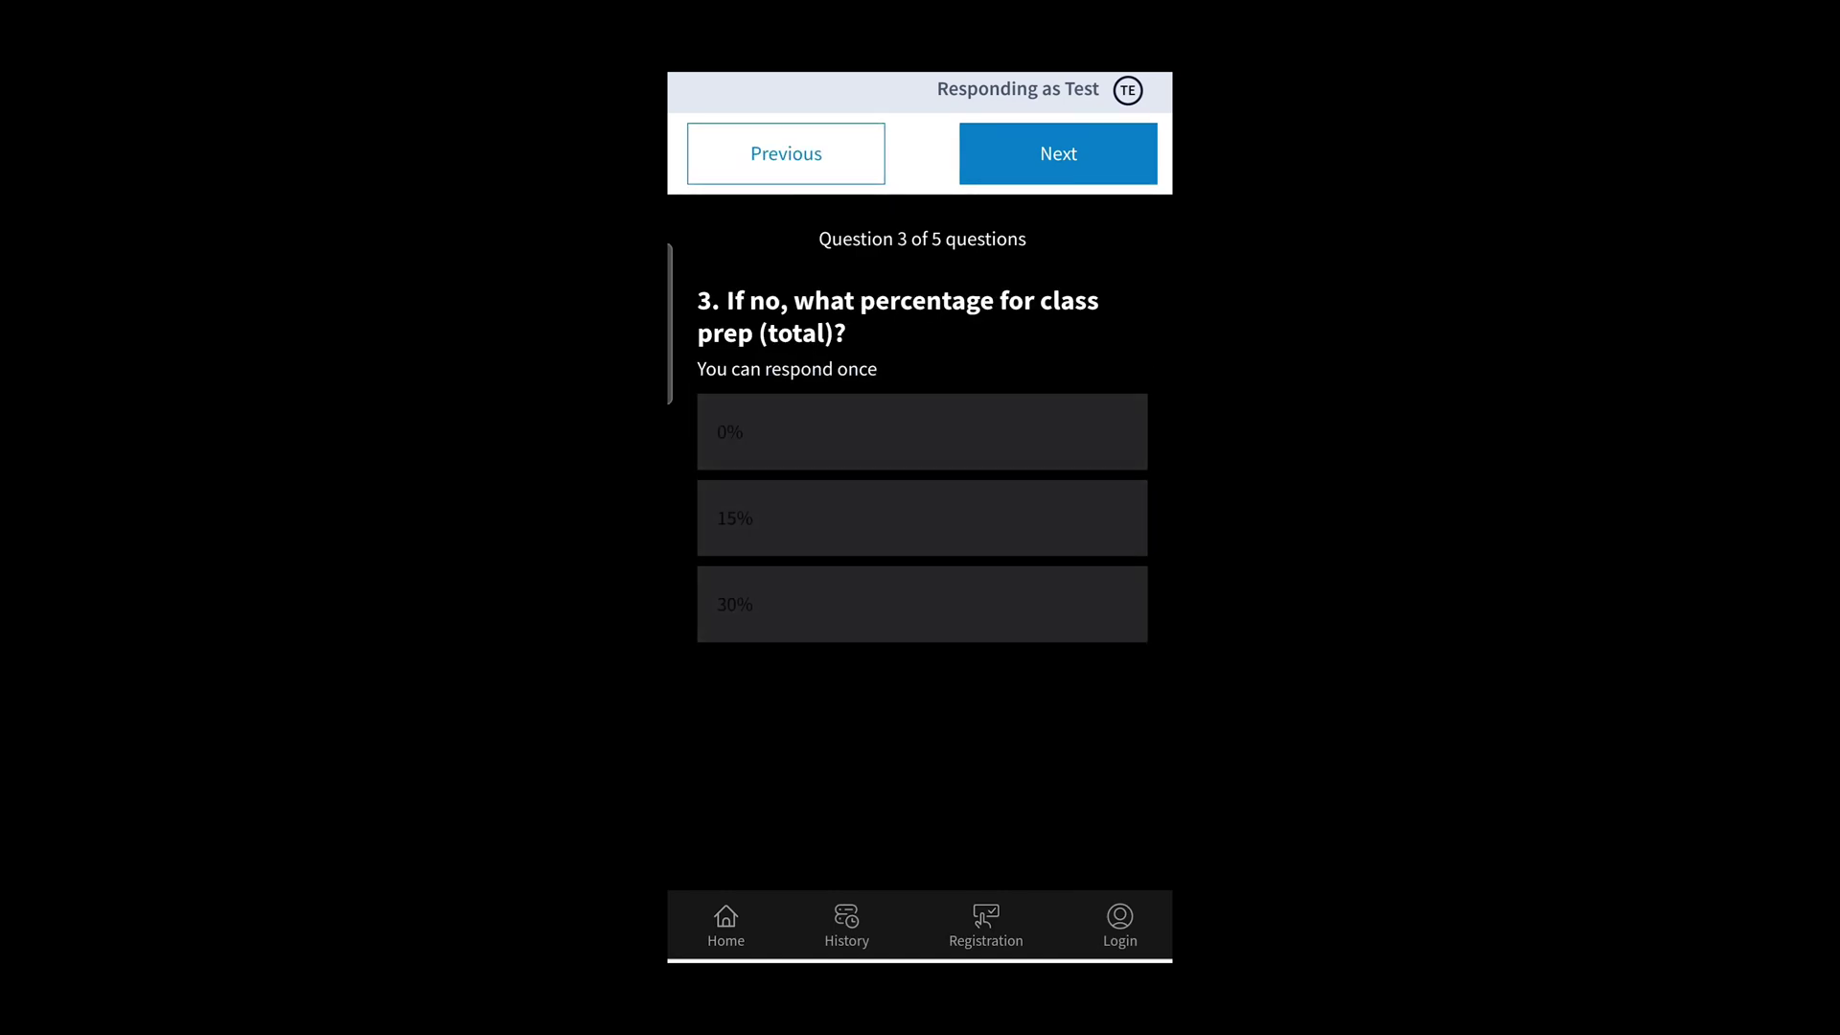
left_click(922, 518)
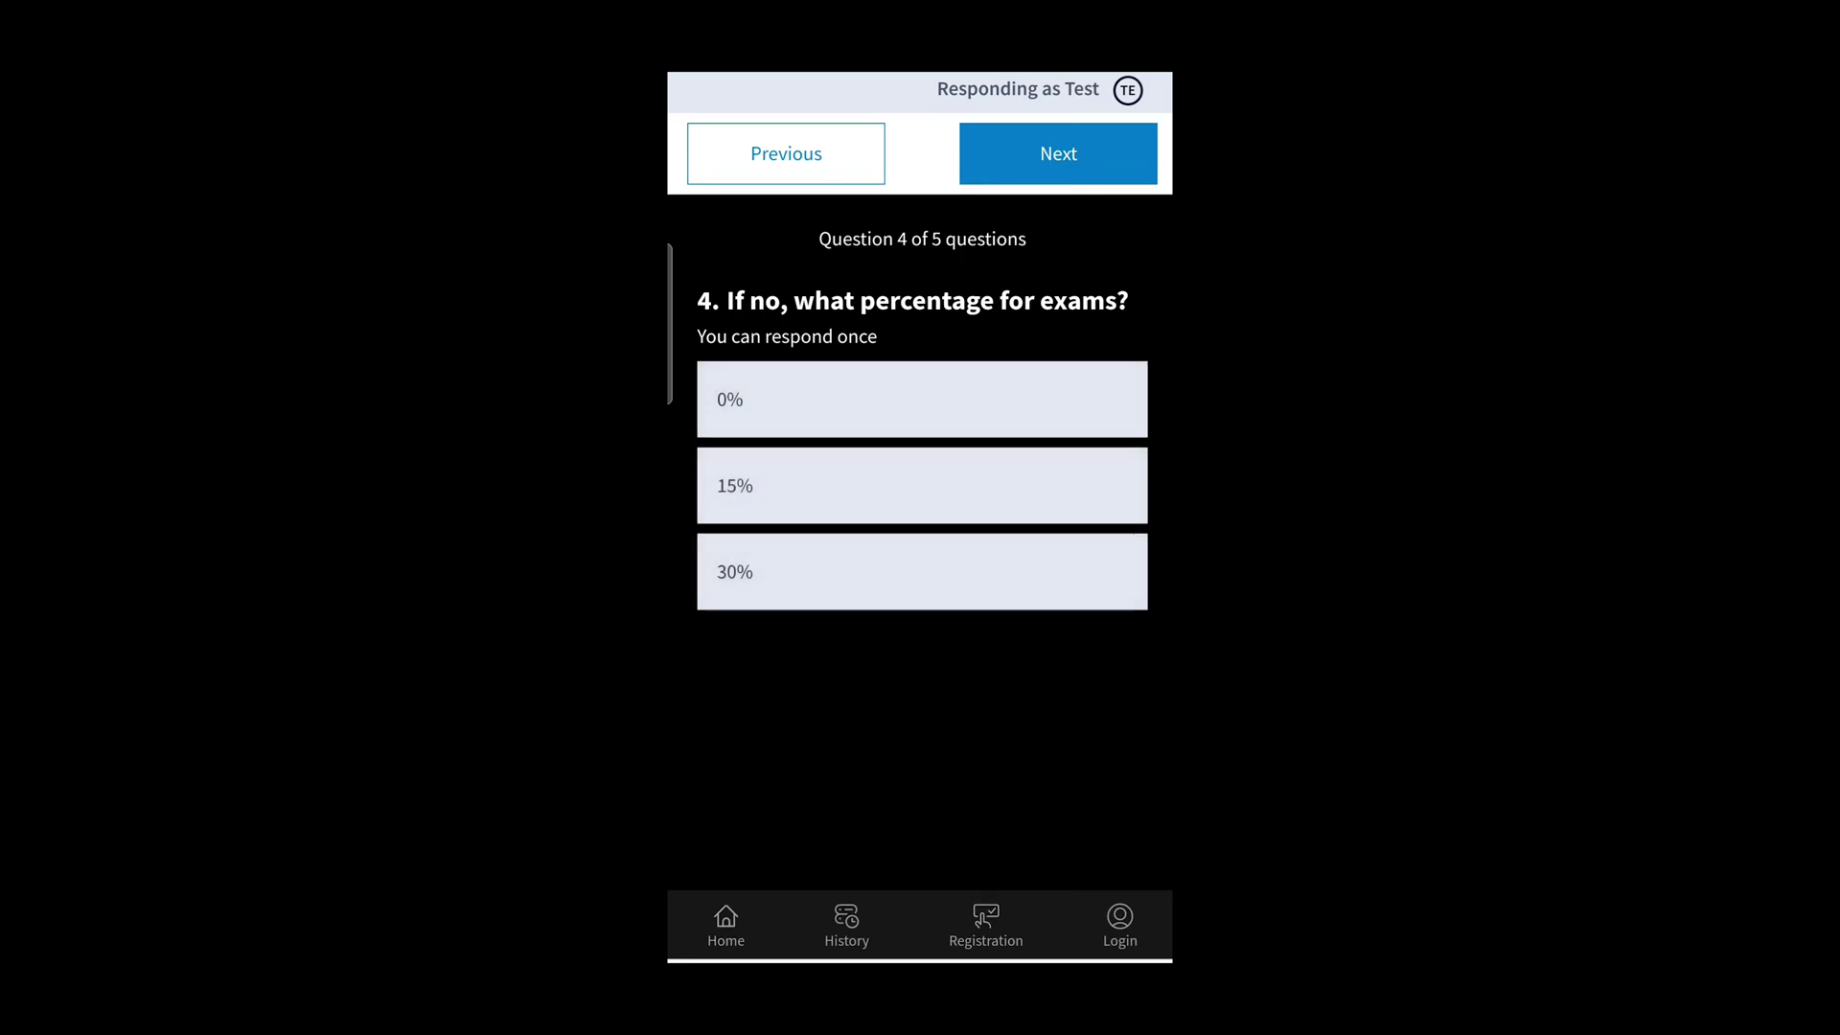
left_click(922, 398)
left_click(922, 431)
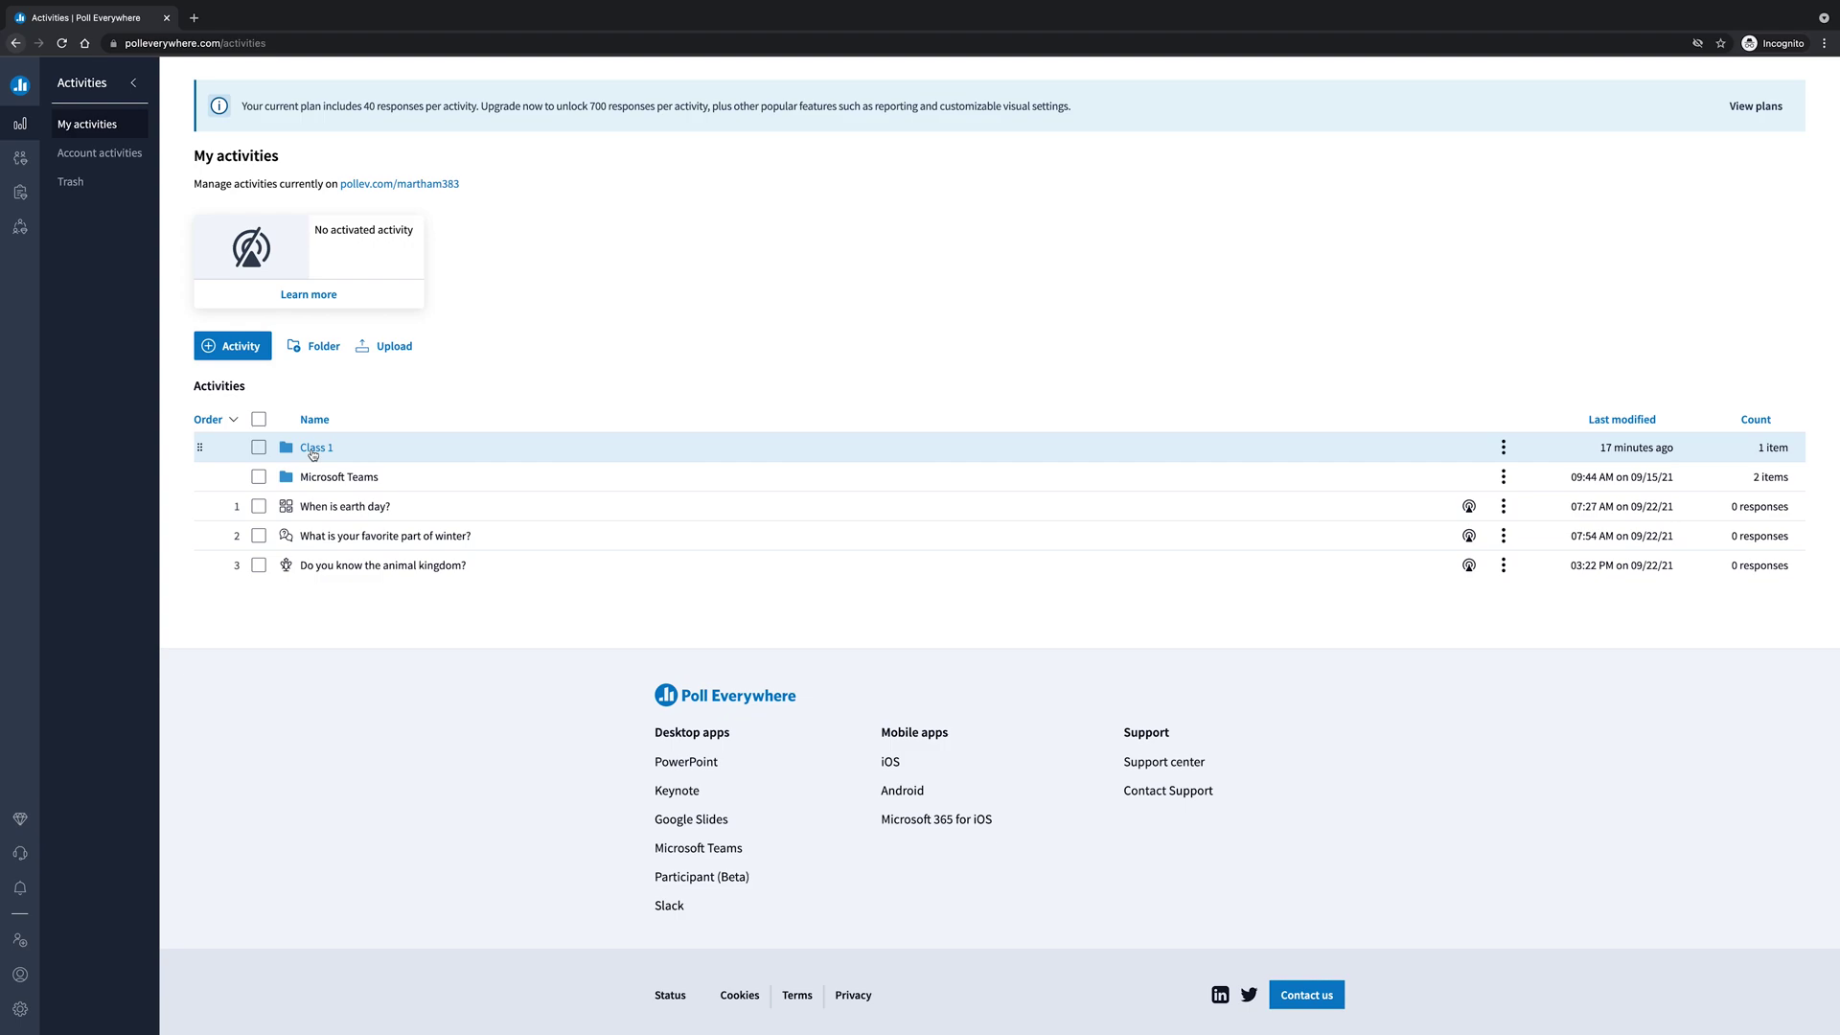
Download the Class 1 survey's responses as the CSV 'How to allocate....csv'
left_click(313, 448)
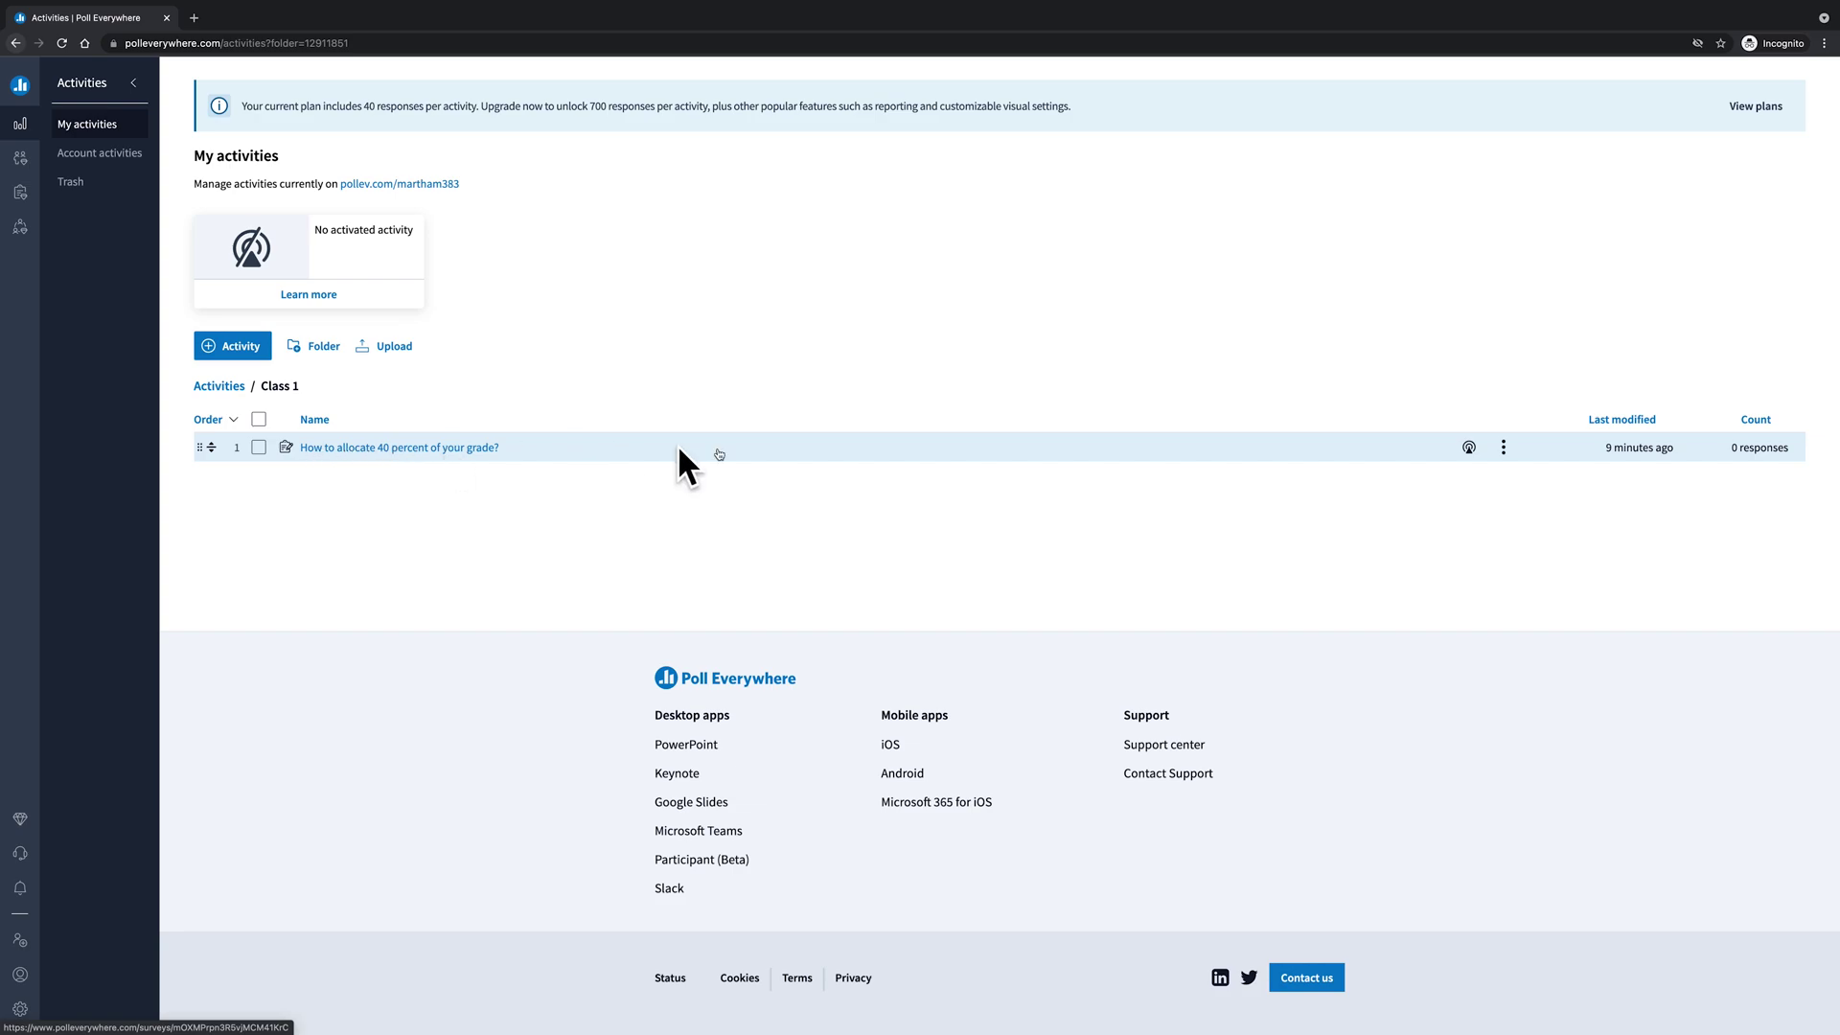
left_click(1504, 448)
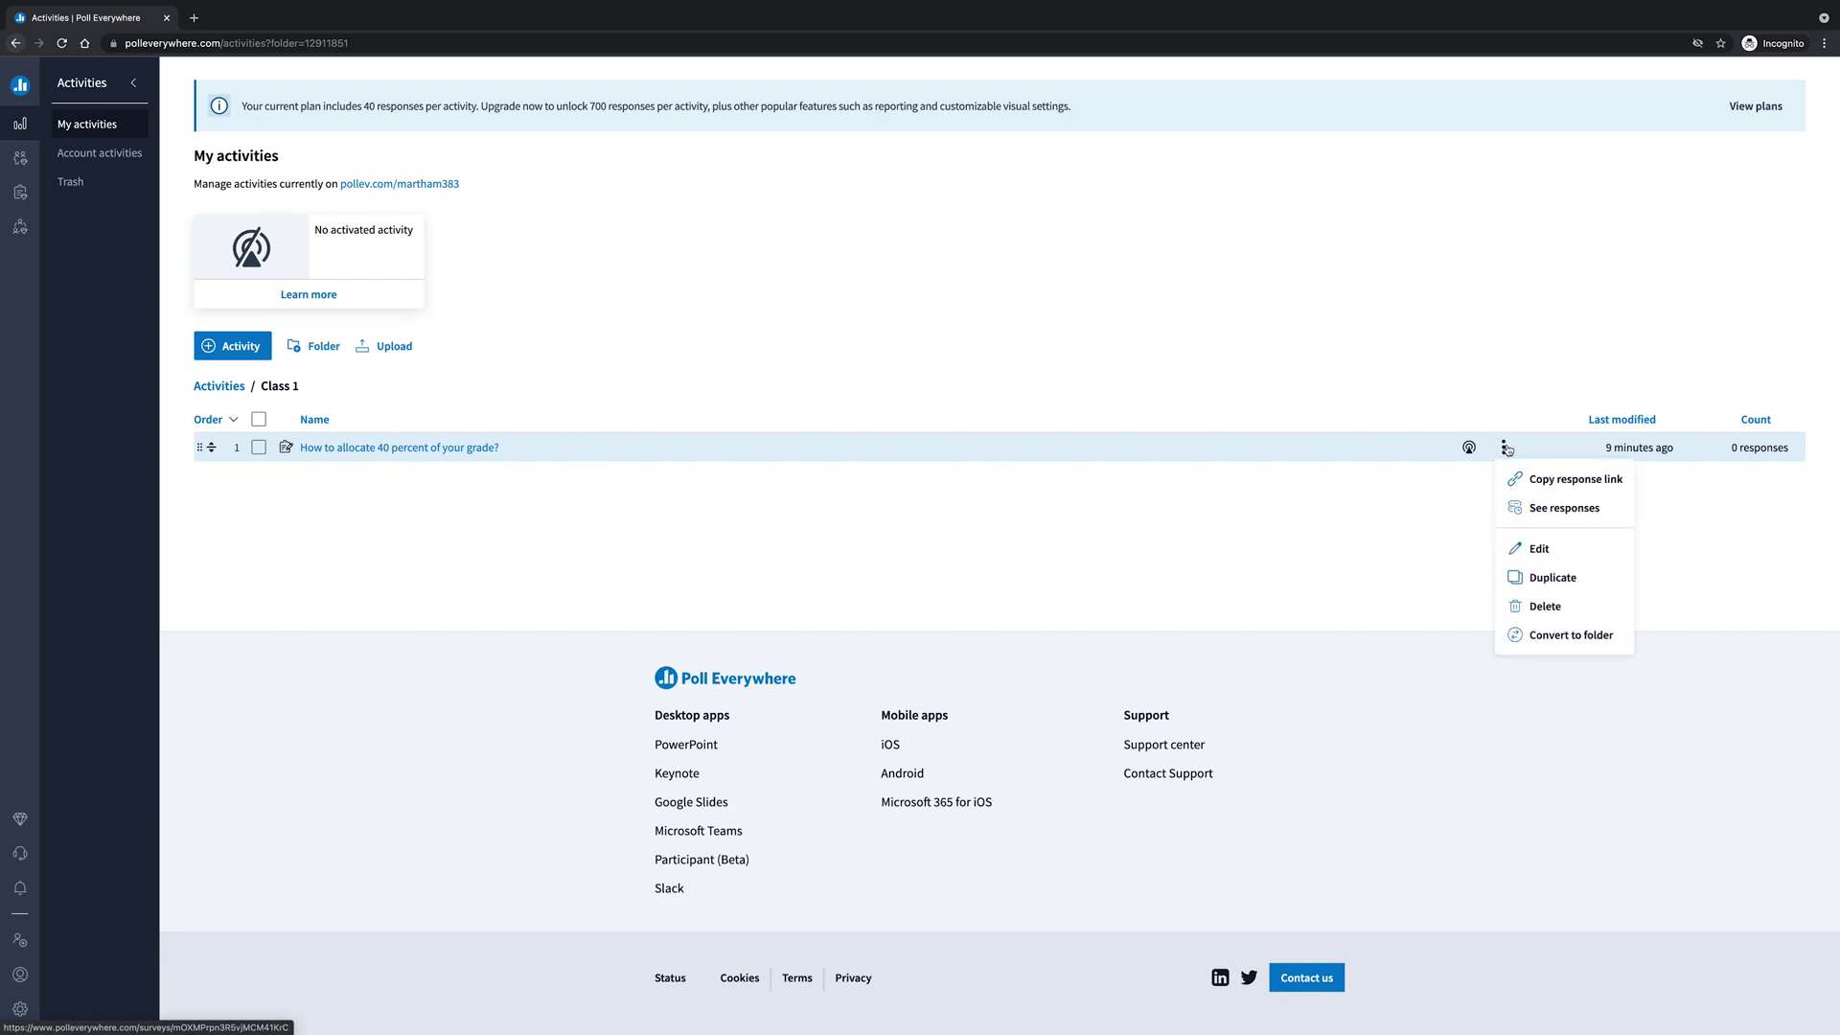
left_click(1543, 508)
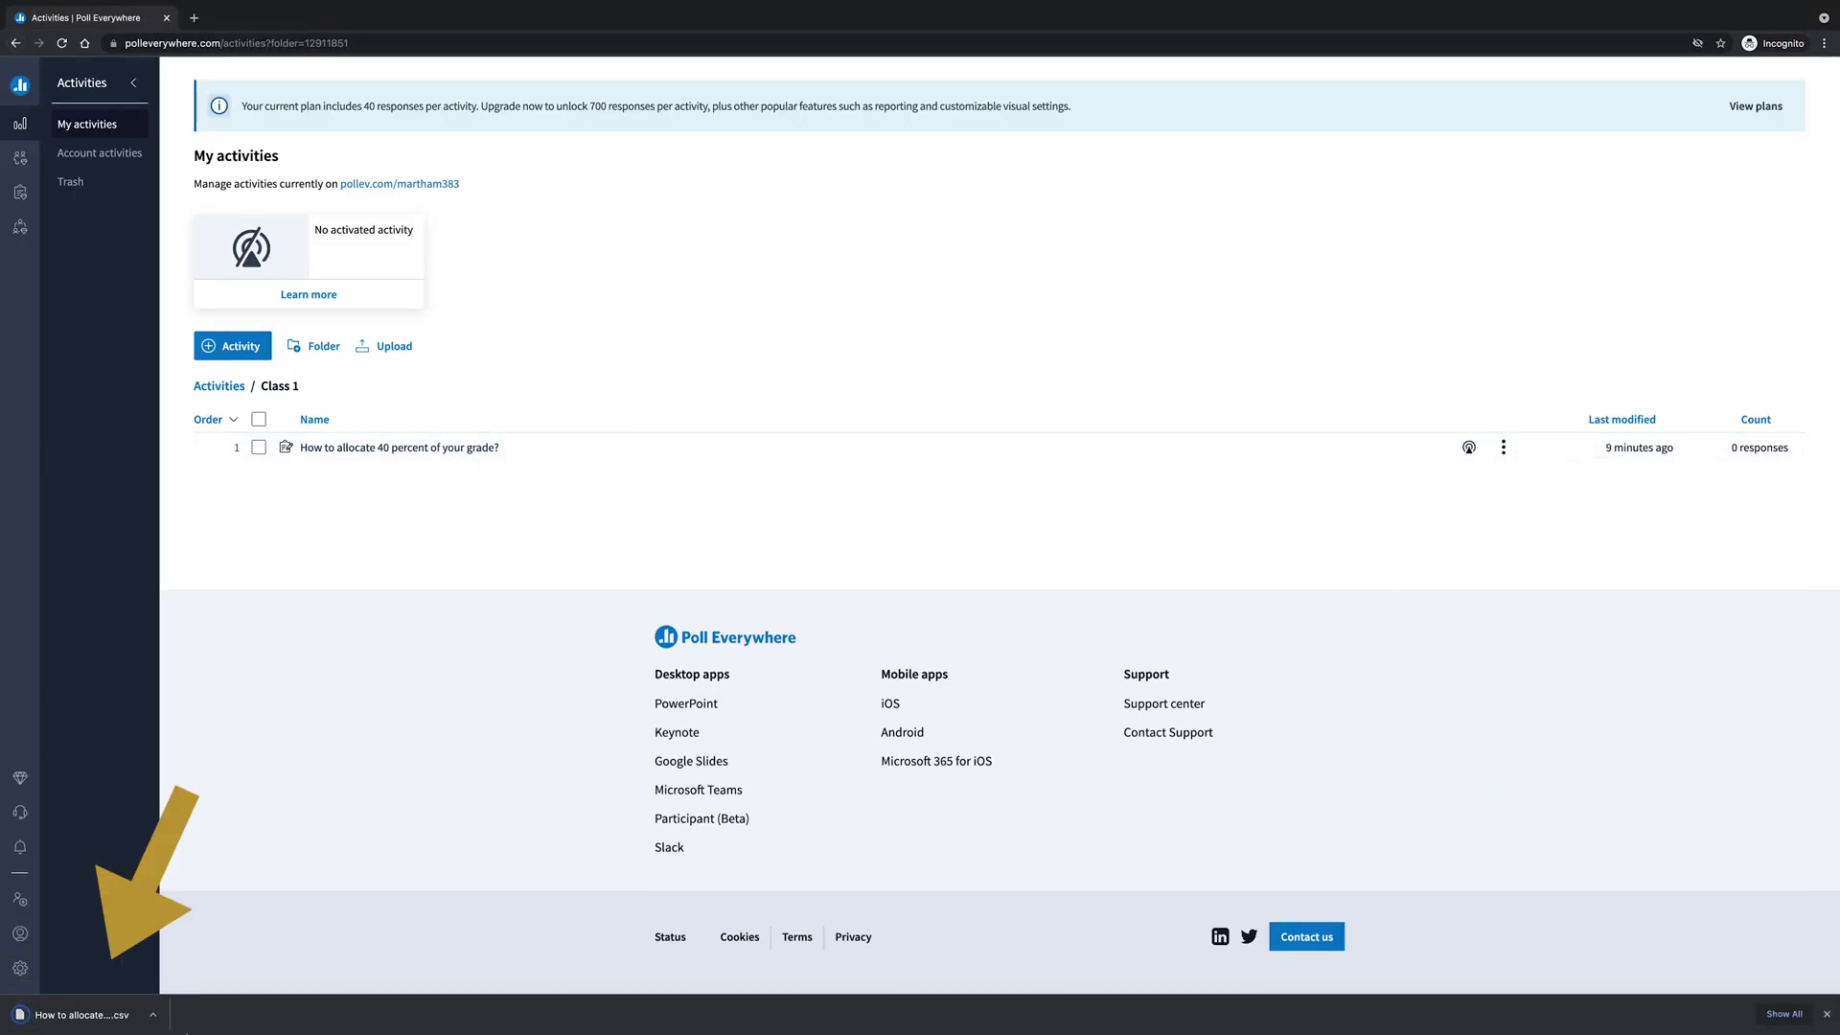